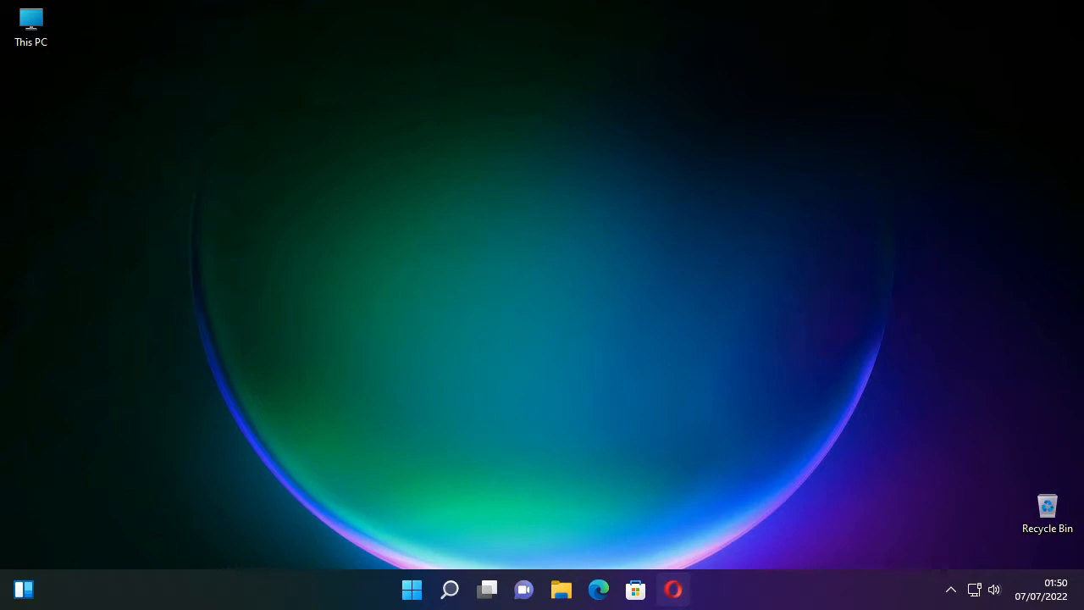
# - Open the Opera browser, search the web for OBS, and open the official obsproject.com website
pyautogui.click(673, 588)
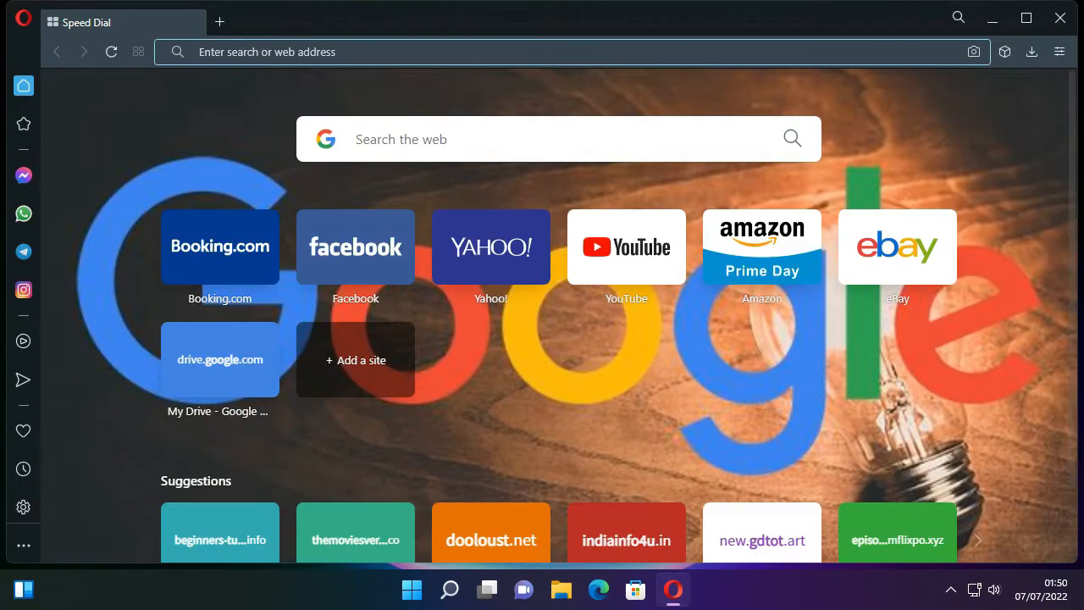
pyautogui.write('OBS')
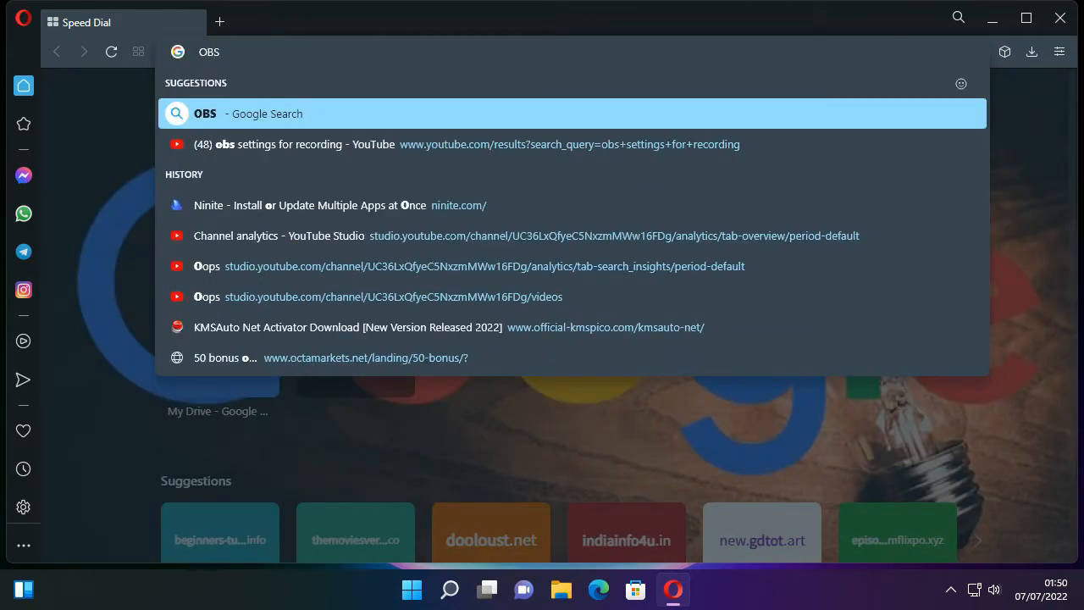
pyautogui.press('Return')
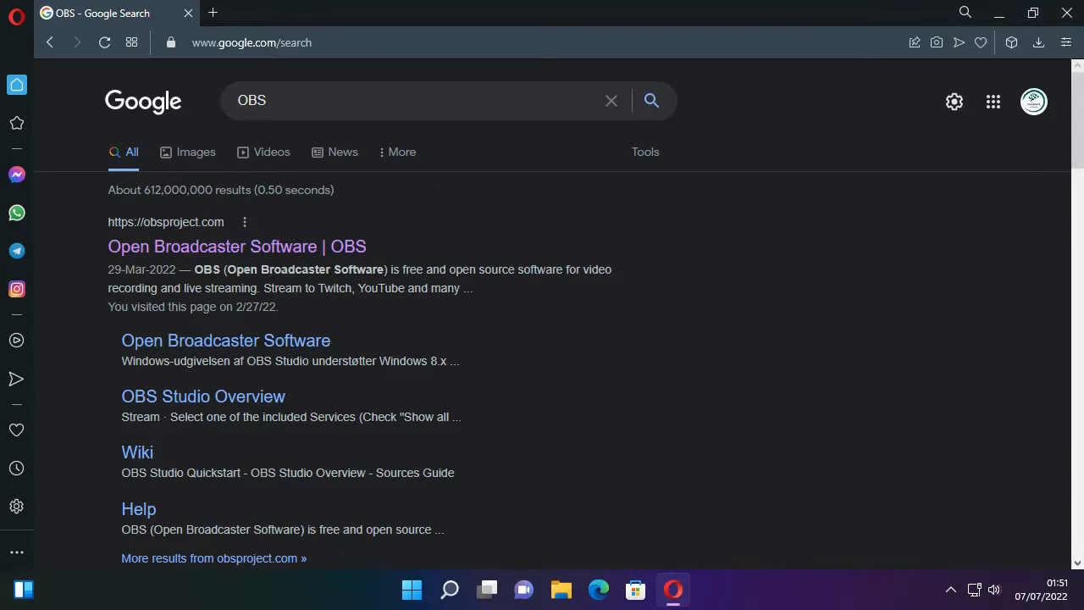
pyautogui.moveTo(269, 101); pyautogui.dragTo(236, 101)
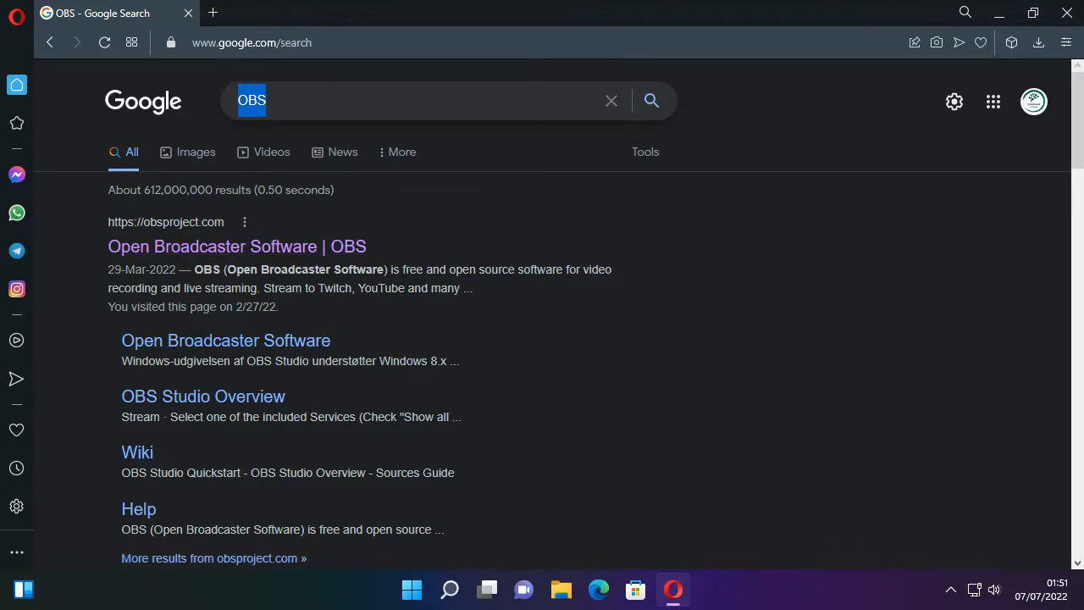
pyautogui.click(269, 101)
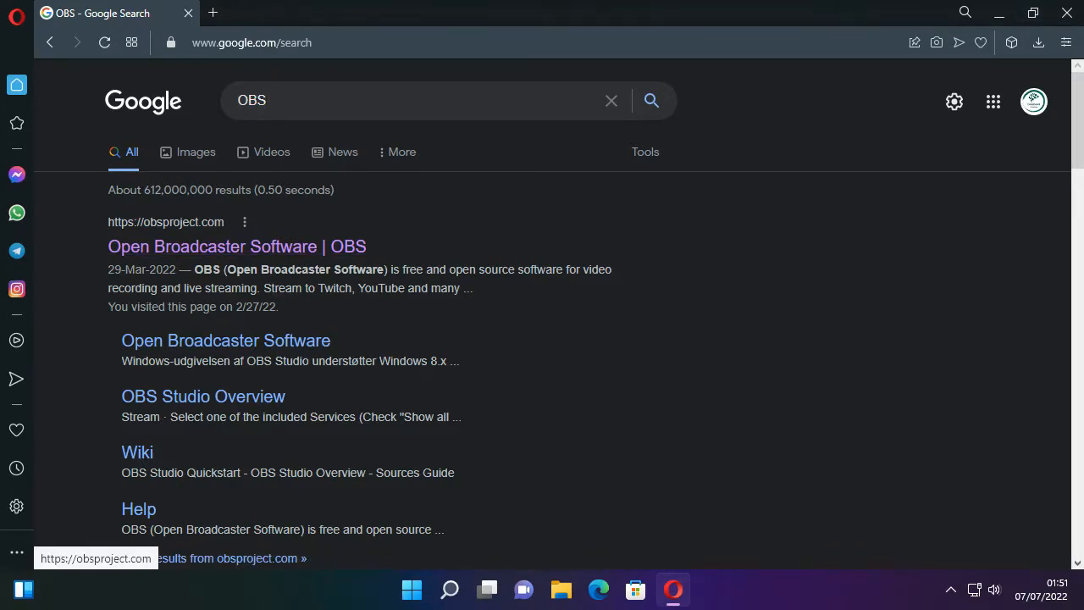
pyautogui.click(237, 246)
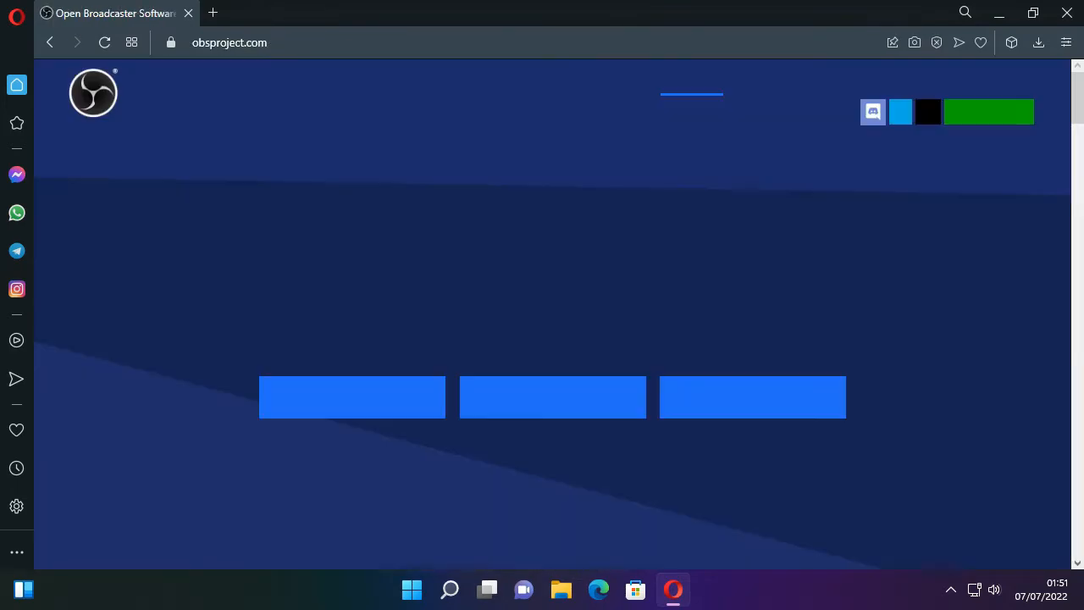
# - Download the Windows installer for OBS Studio 27.2.4 and close the browser with its tabs
pyautogui.moveTo(332, 269); pyautogui.dragTo(776, 271)
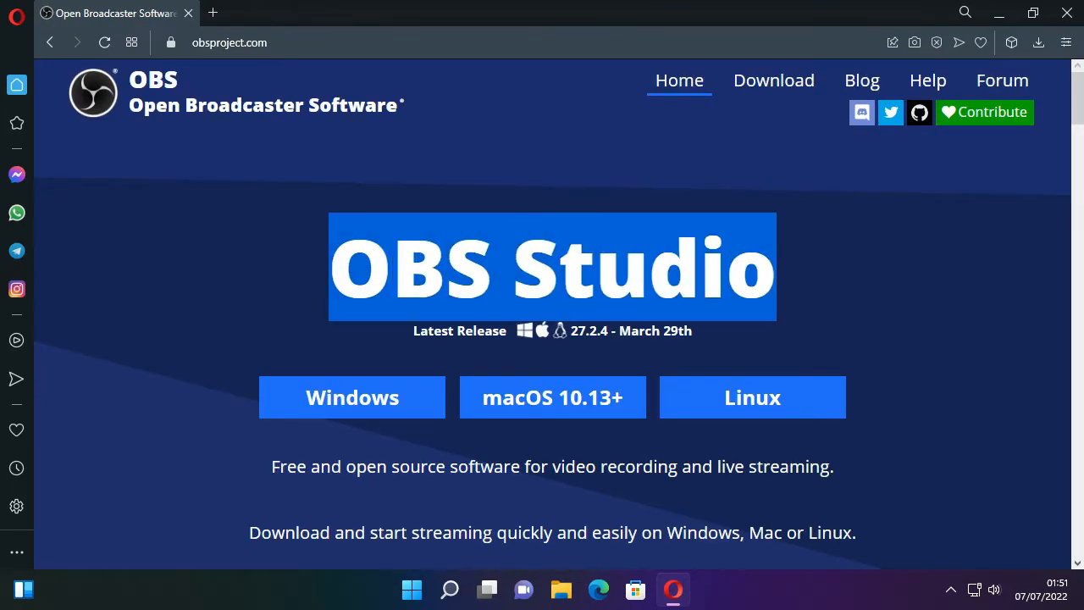
pyautogui.click(796, 275)
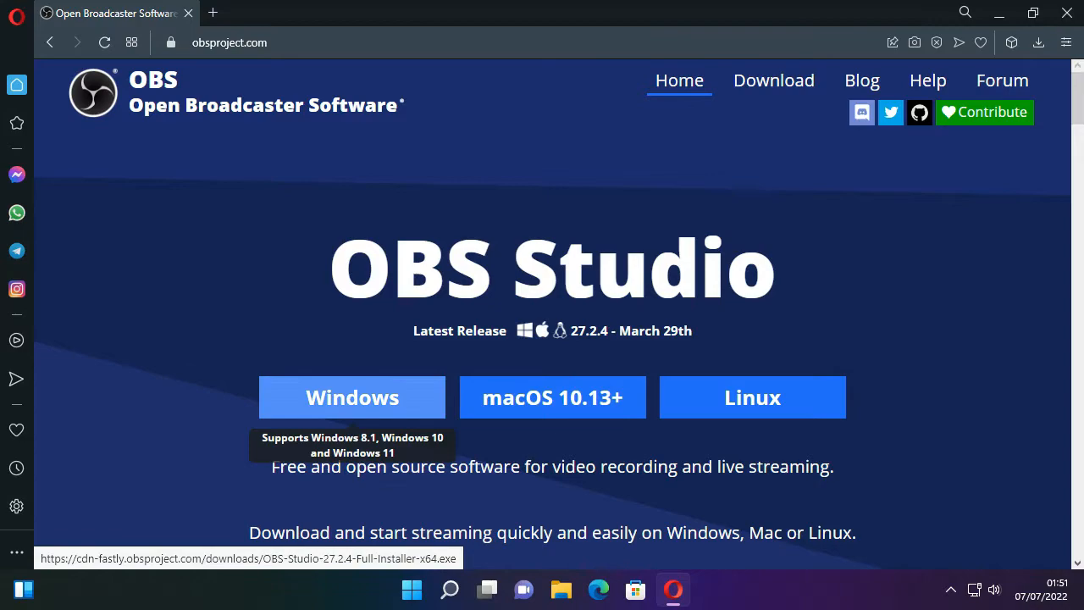
pyautogui.click(352, 397)
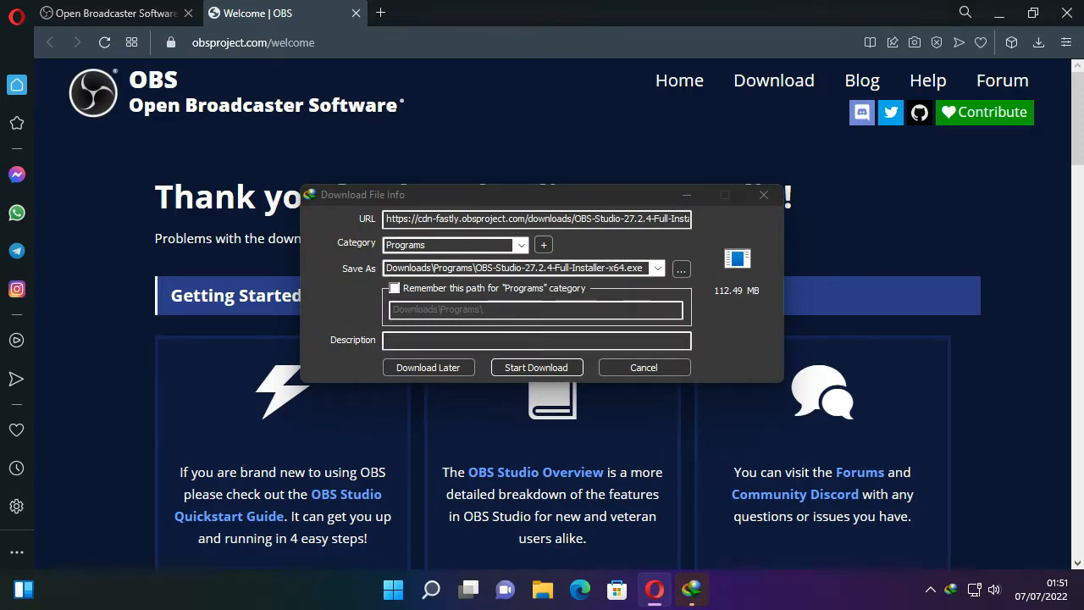
pyautogui.click(536, 366)
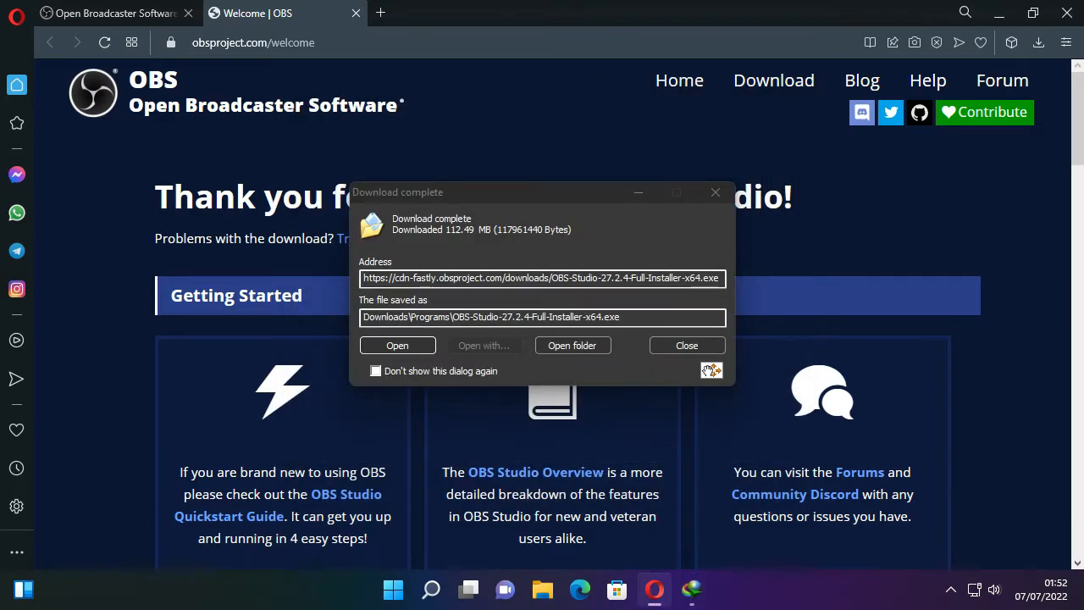
pyautogui.click(687, 345)
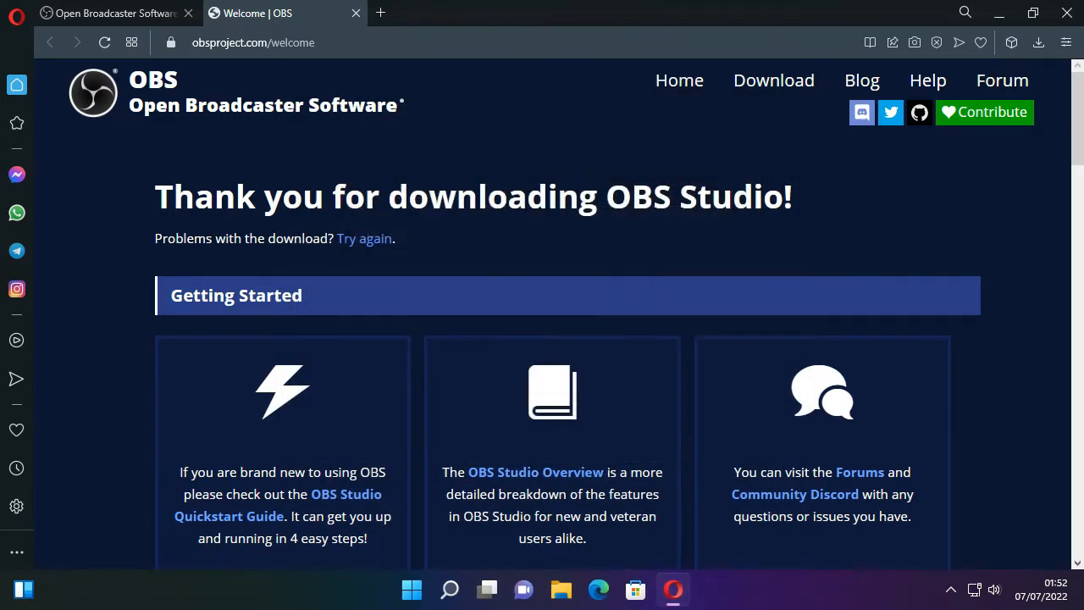
pyautogui.click(1067, 13)
pyautogui.click(652, 332)
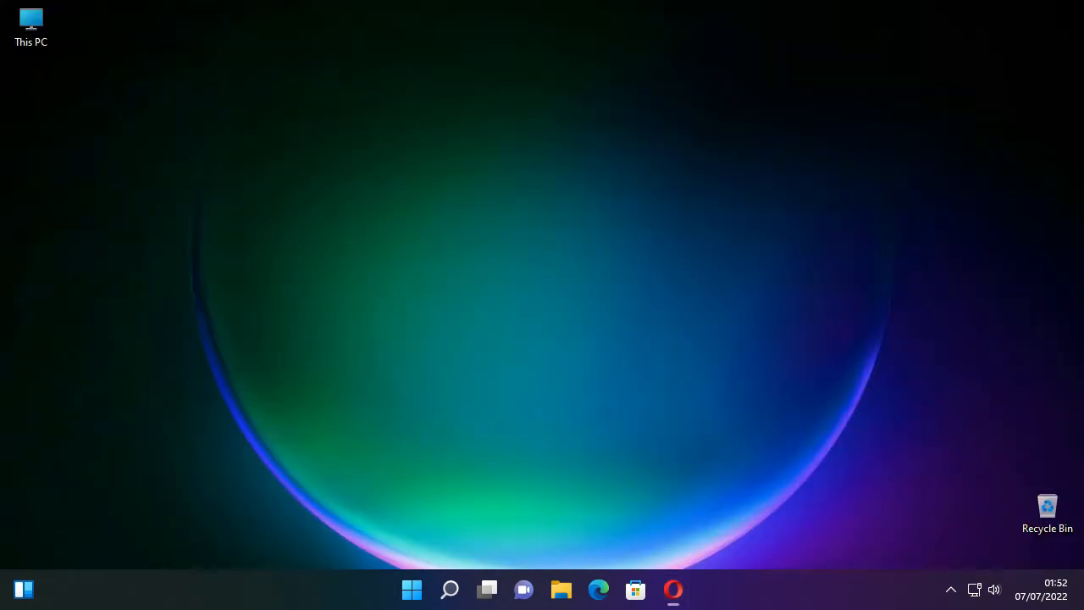
# - Open the Programs folder inside Downloads in File Explorer
pyautogui.doubleClick(31, 26)
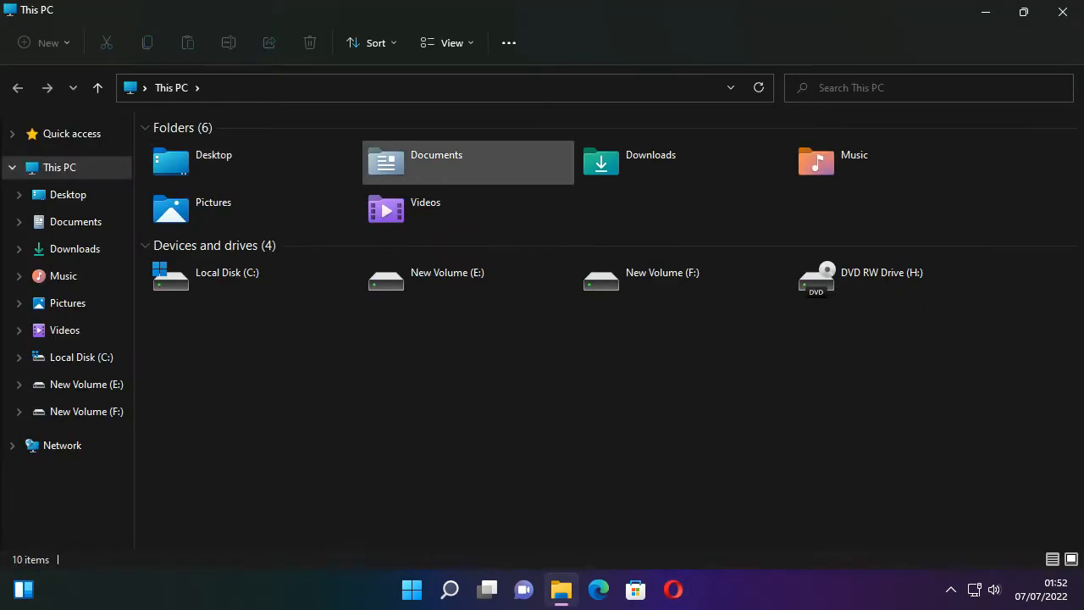
pyautogui.doubleClick(648, 165)
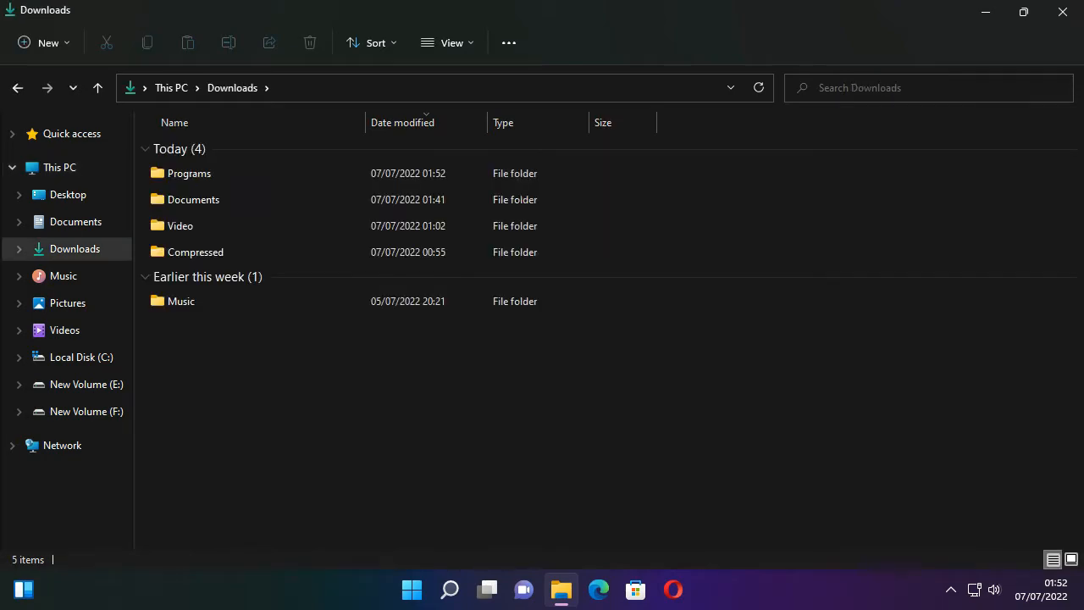
pyautogui.press('Return')
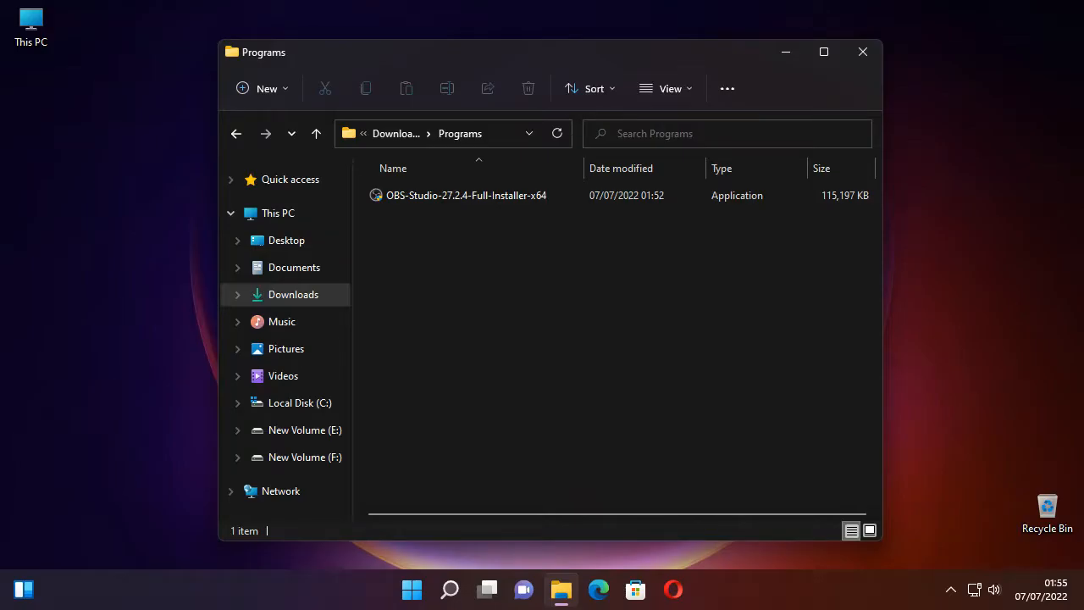
# - Move the OBS-Studio-27.2.4-Full-Installer-x64 file onto the desktop, close the folder window, and place the icon near the upper middle
pyautogui.moveTo(440, 196); pyautogui.dragTo(178, 212)
pyautogui.click(284, 307)
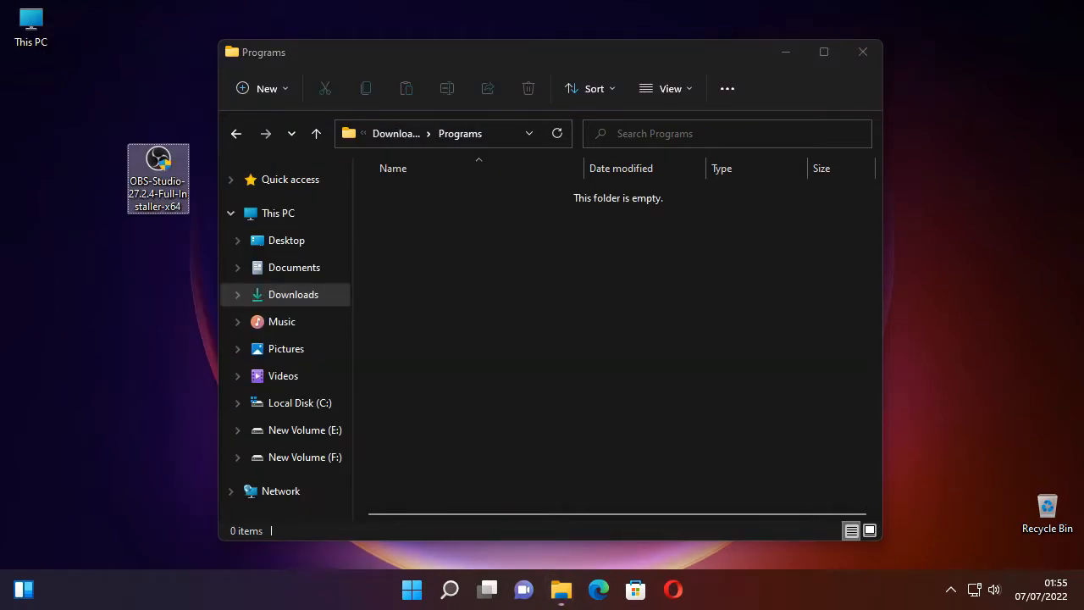
pyautogui.click(863, 52)
pyautogui.moveTo(158, 169); pyautogui.dragTo(490, 124)
# - Run the OBS Studio installer as administrator and install the program to C:\Program Files\obs-studio
pyautogui.rightClick(496, 125)
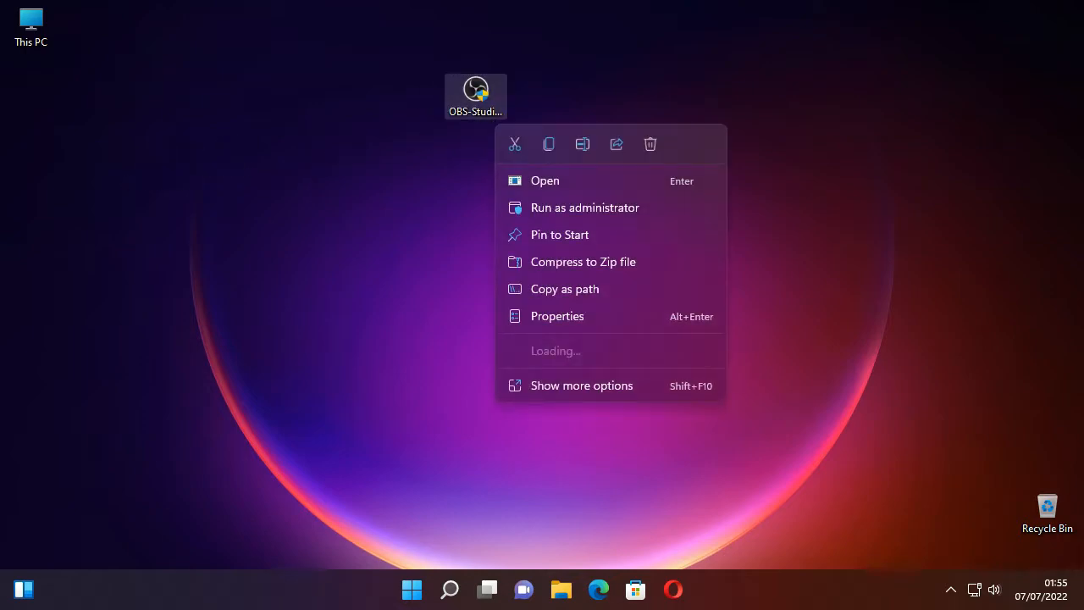
pyautogui.click(585, 207)
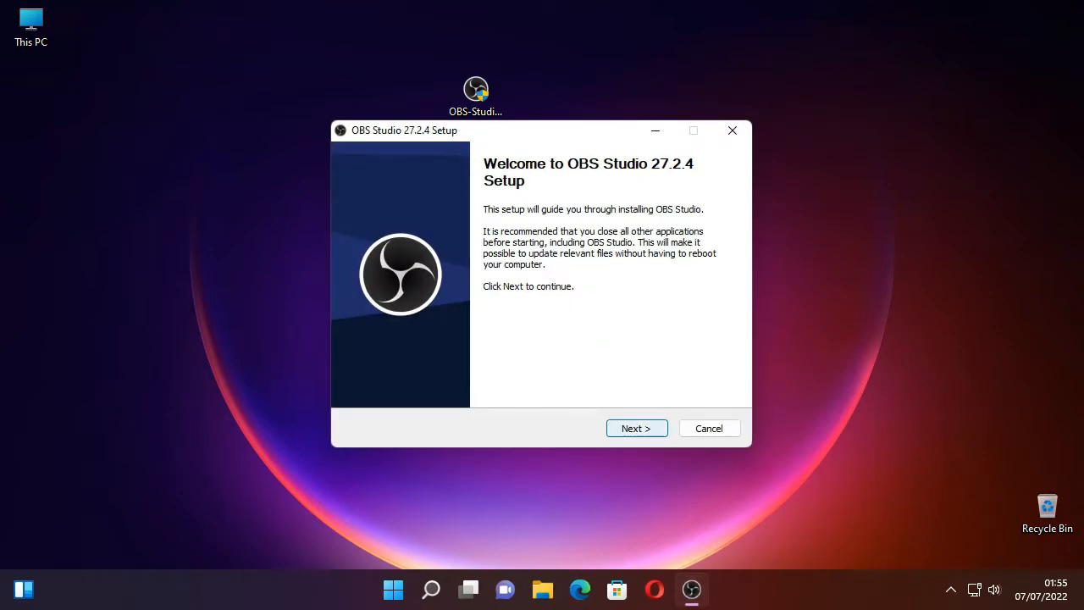
pyautogui.press('Return')
pyautogui.press('Return')
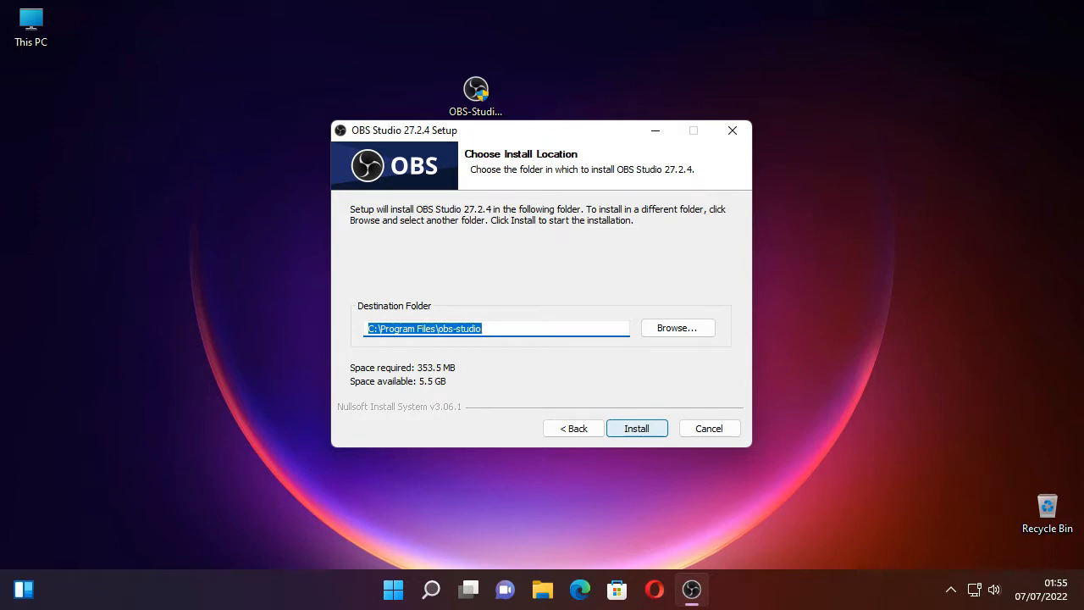
pyautogui.press('Return')
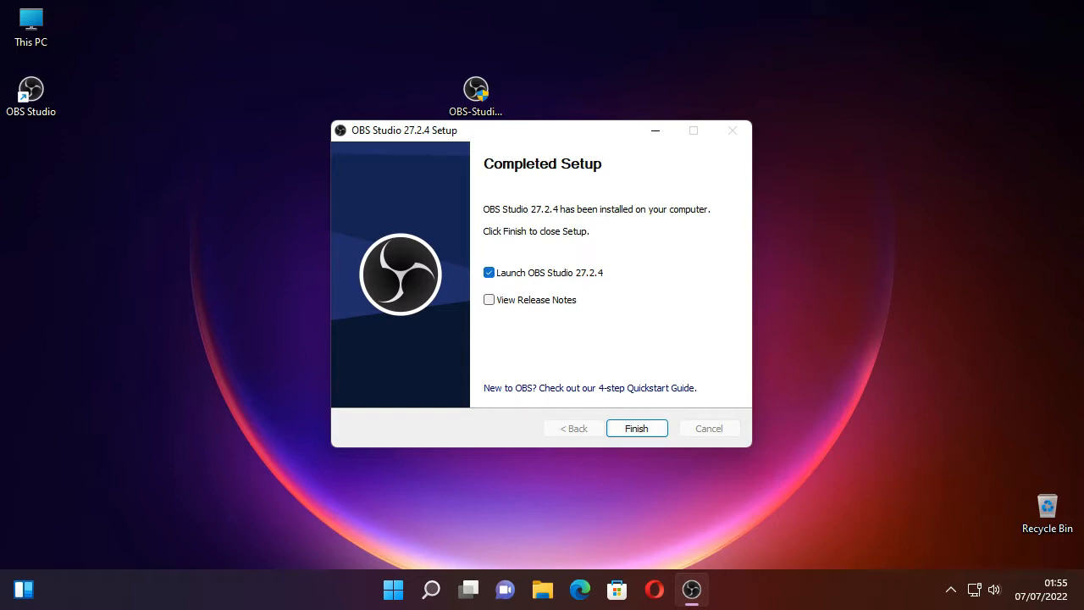
pyautogui.press('Return')
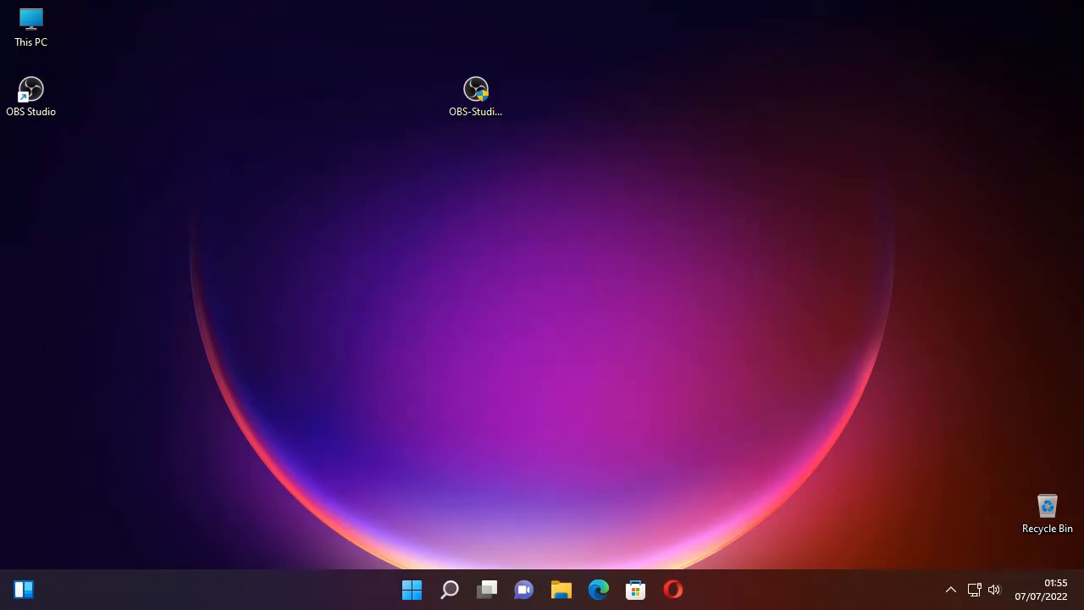
# - Place the OBS Studio shortcut below the installer on the desktop and launch OBS Studio from it
pyautogui.moveTo(30, 88); pyautogui.dragTo(475, 228)
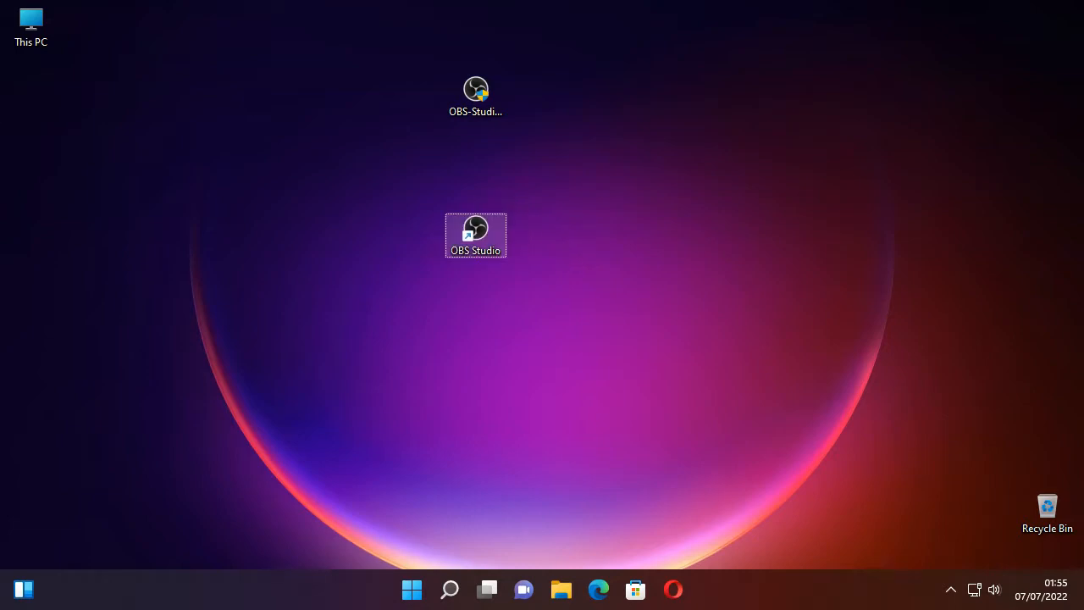
pyautogui.doubleClick(475, 233)
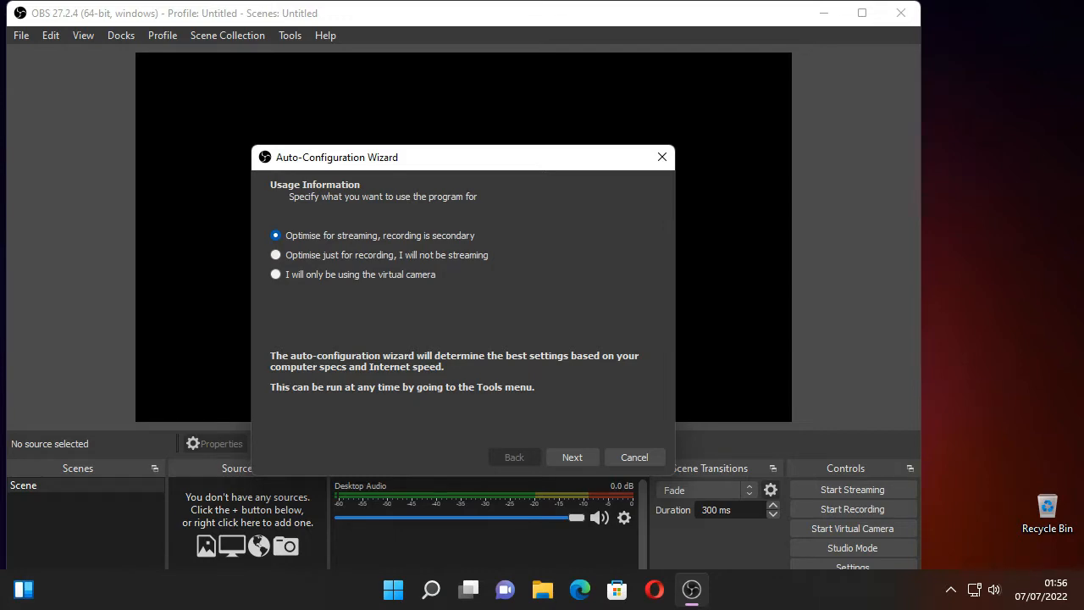
# - Complete the Auto-Configuration Wizard with Use Current (1280x720) as base resolution and 60 FPS, and apply the settings
pyautogui.click(572, 458)
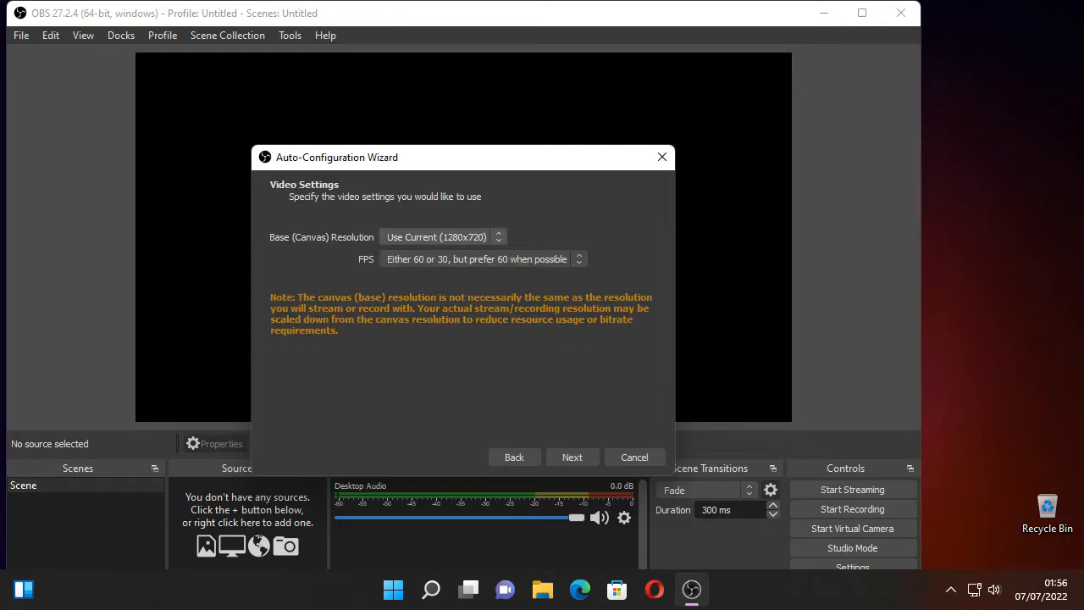
pyautogui.click(440, 237)
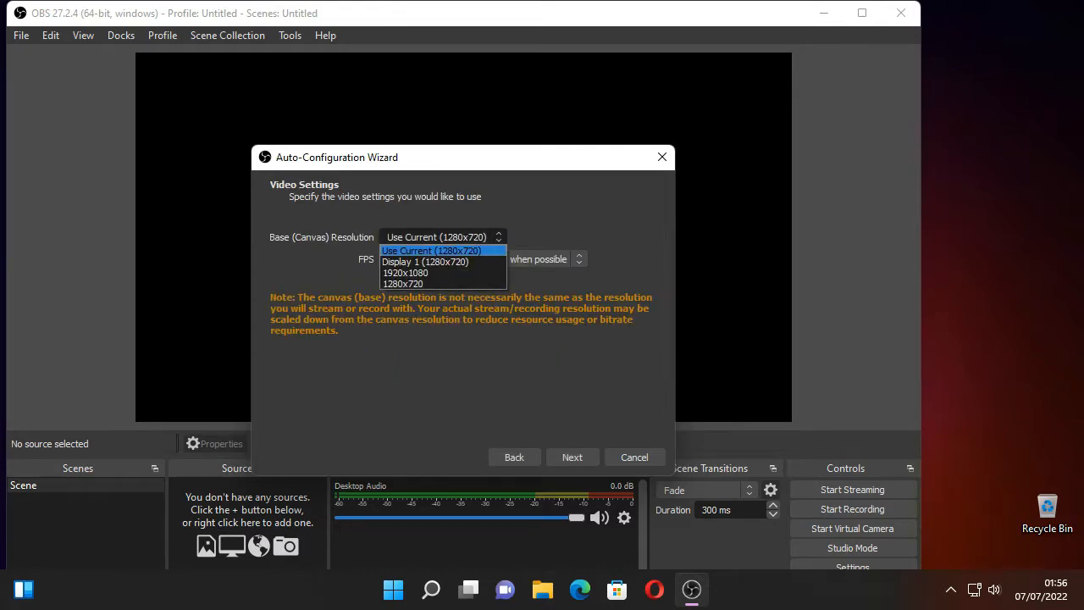
pyautogui.click(440, 251)
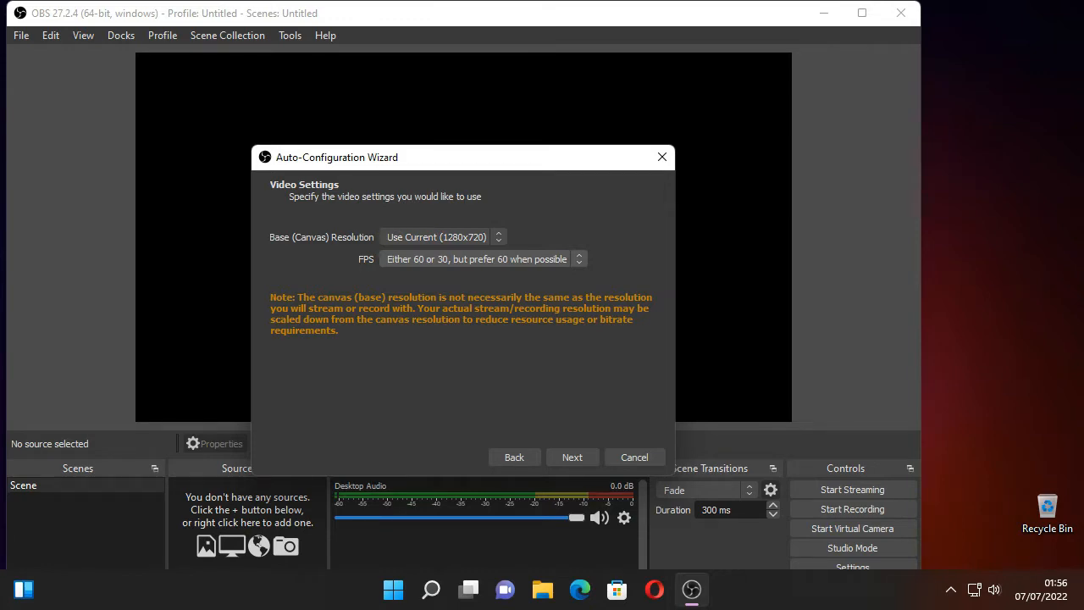
pyautogui.click(483, 259)
pyautogui.click(483, 317)
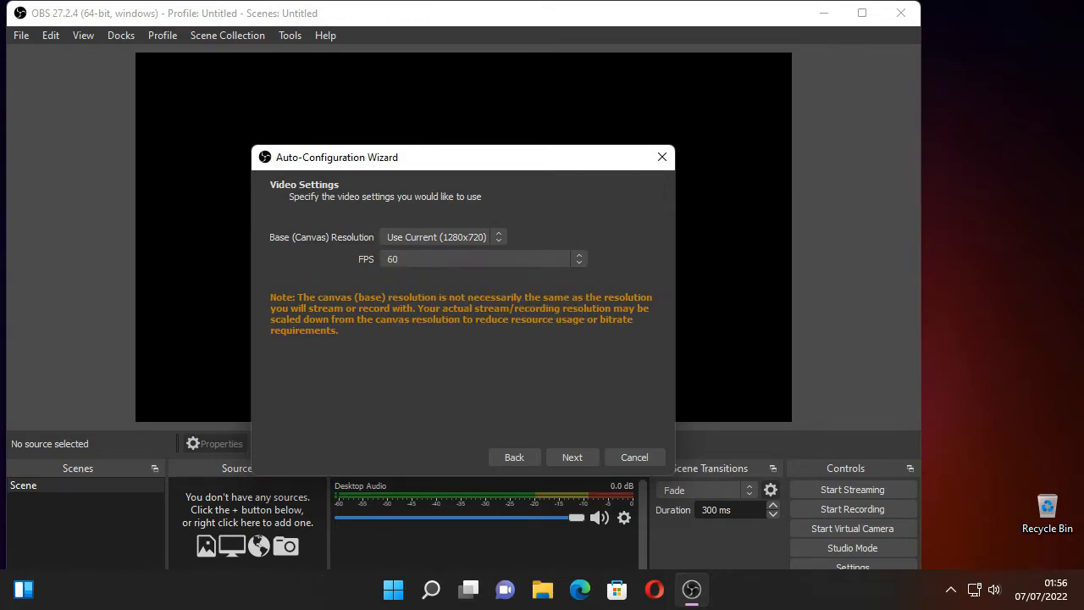
pyautogui.click(571, 456)
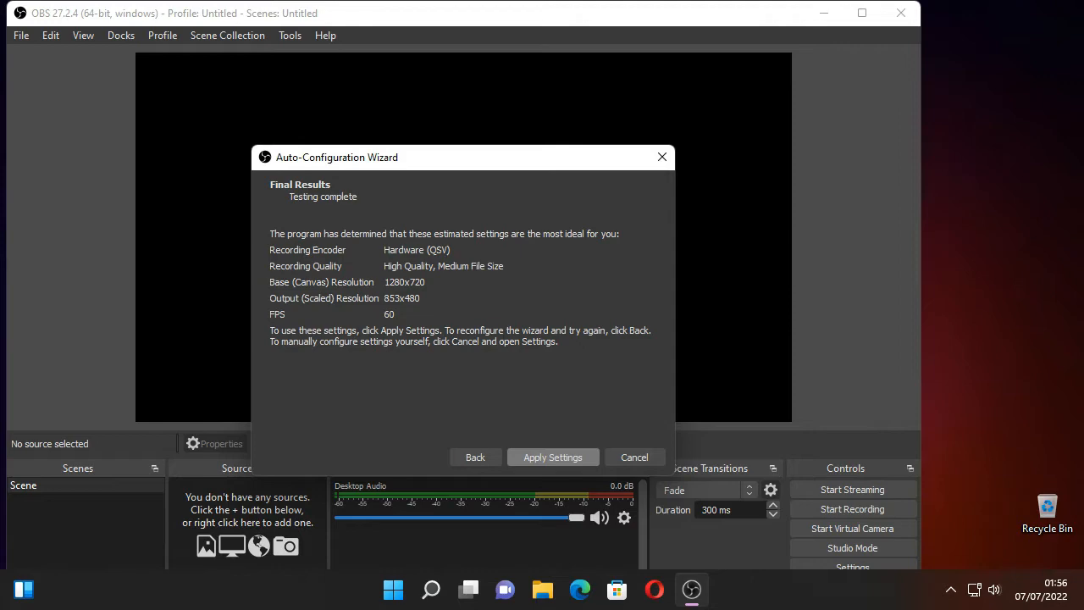
pyautogui.click(552, 456)
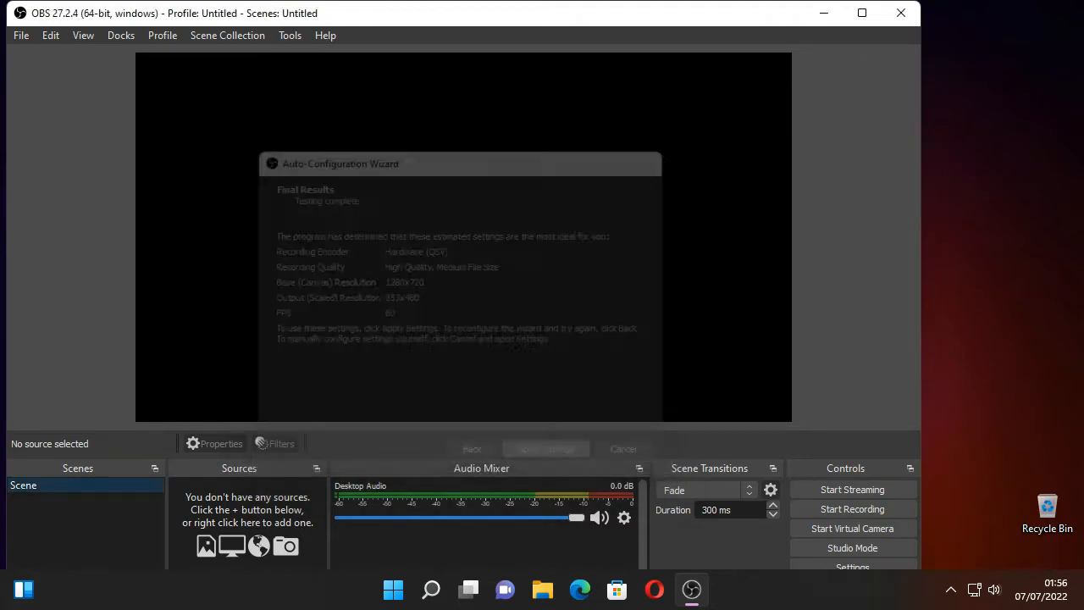
# - Maximise the OBS window, and open the dialog for adding a scene and cancel it
pyautogui.click(862, 12)
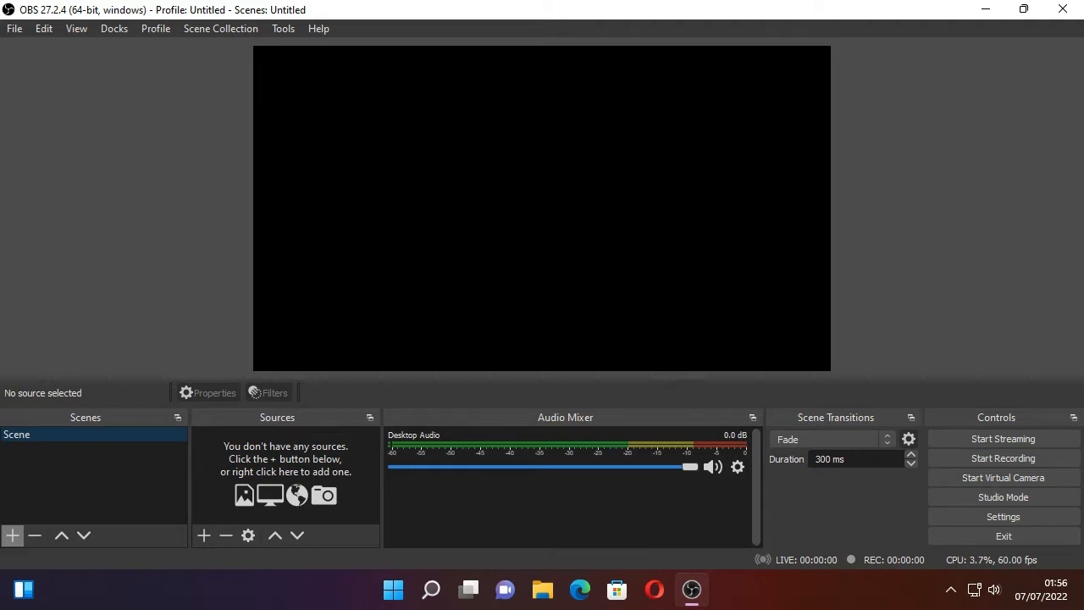
pyautogui.click(13, 535)
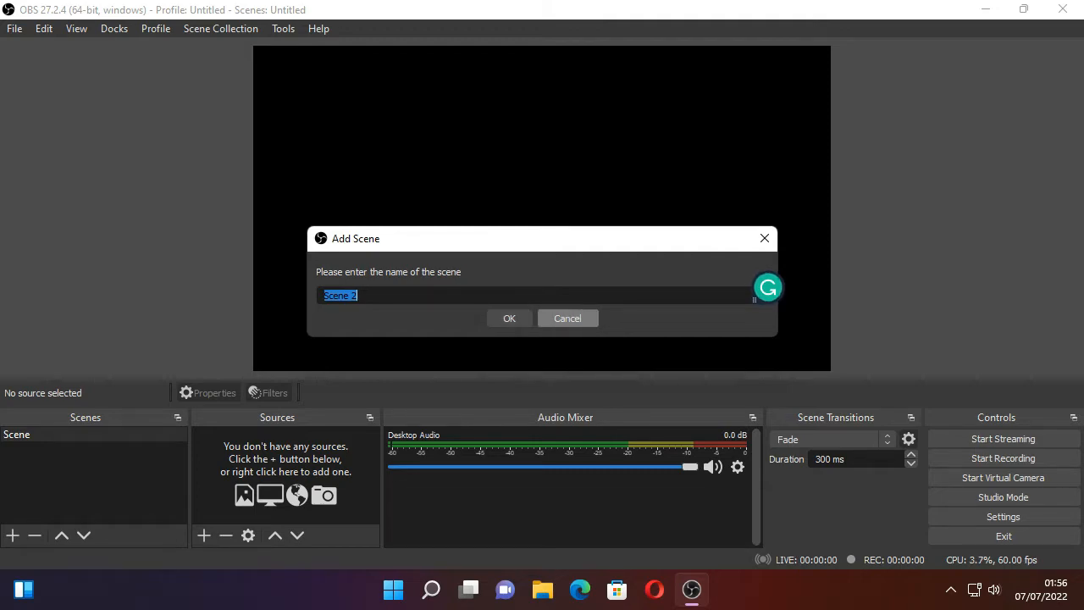
pyautogui.click(567, 318)
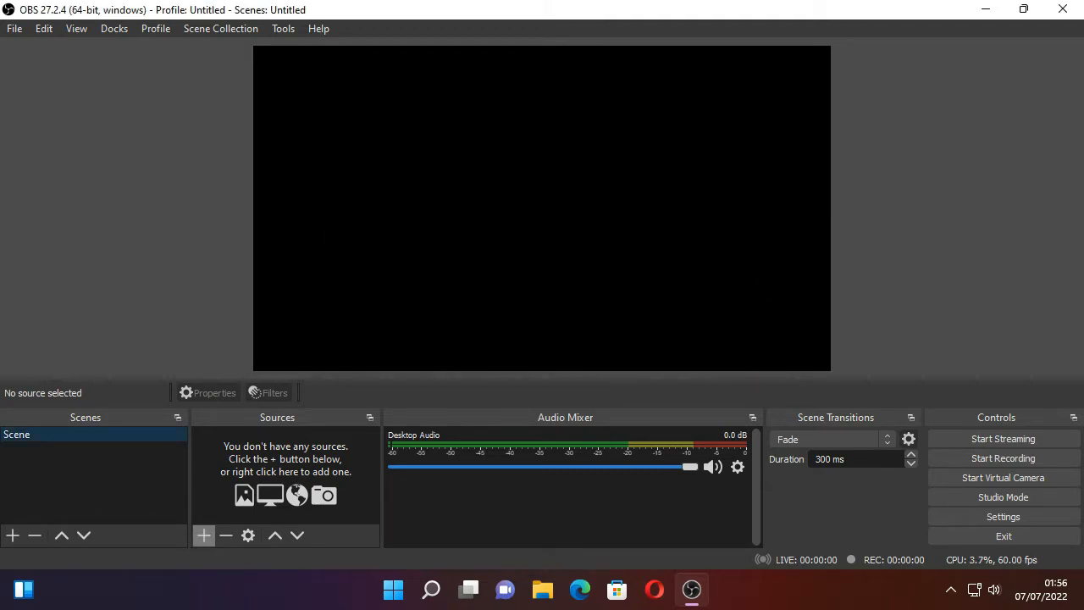
# - Add a new Display Capture source to the scene, capturing Display 1 at 1280x720 with the cursor included
pyautogui.click(203, 535)
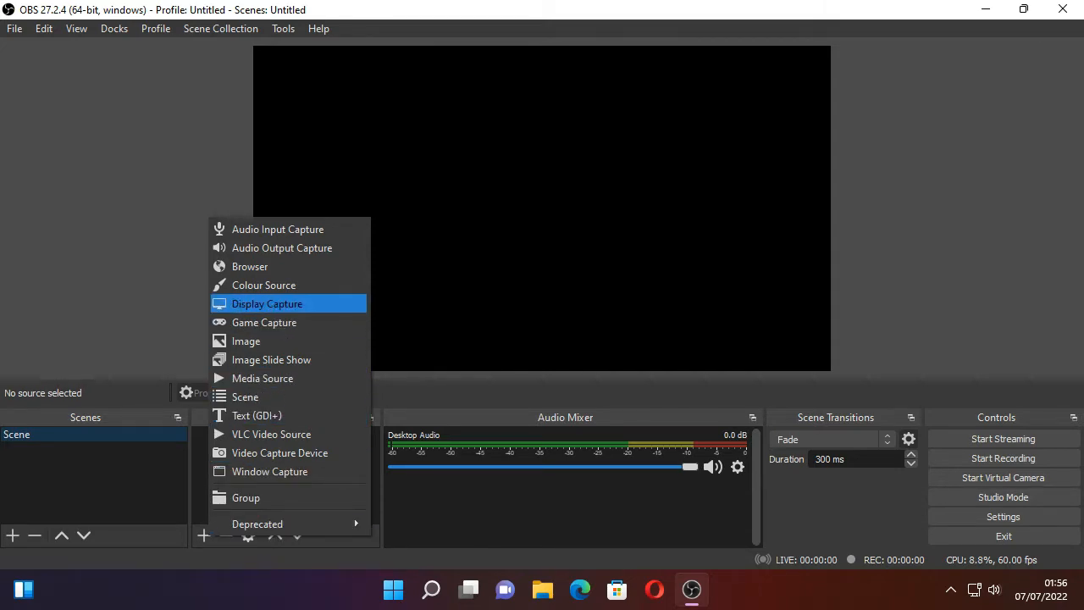
pyautogui.press('Return')
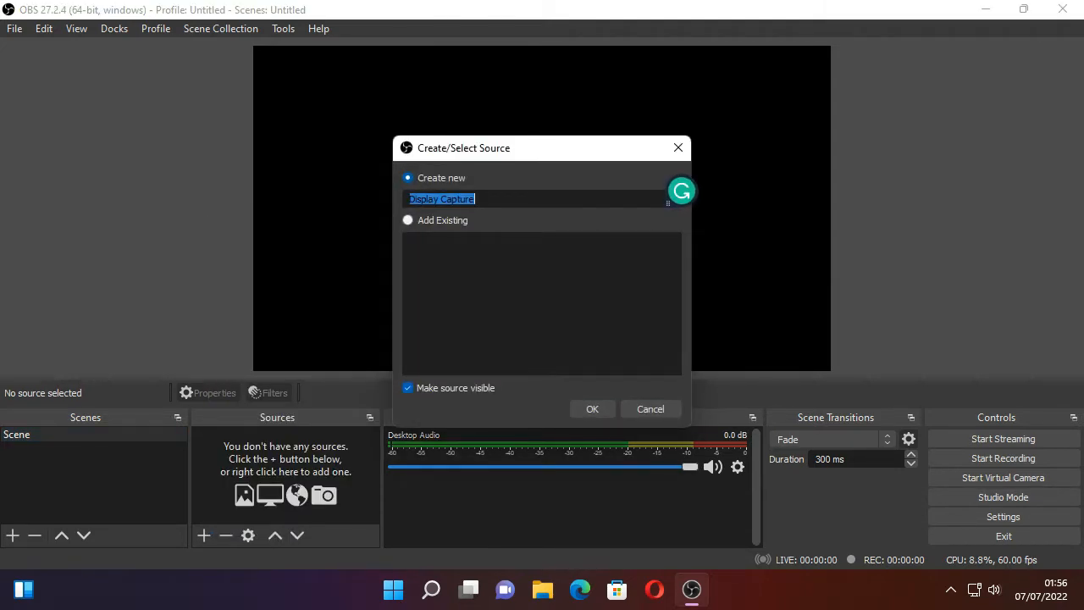
pyautogui.click(592, 408)
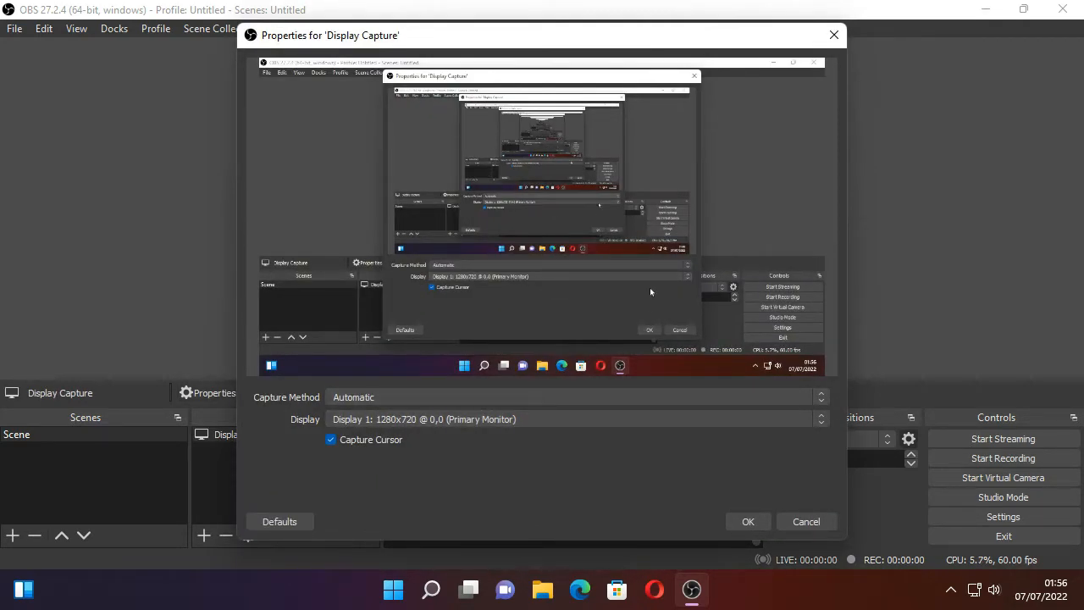
pyautogui.click(748, 520)
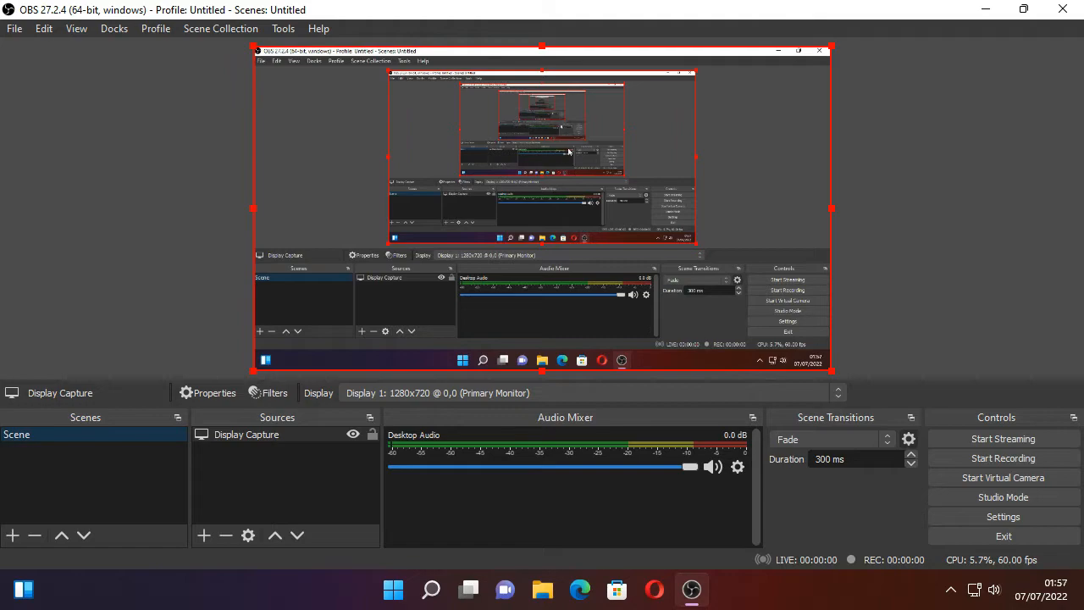
pyautogui.moveTo(590, 198)
pyautogui.mouseDown()
pyautogui.moveTo(473, 229)
pyautogui.moveTo(584, 213)
pyautogui.moveTo(573, 214)
pyautogui.moveTo(576, 199)
pyautogui.mouseUp()
pyautogui.click(917, 193)
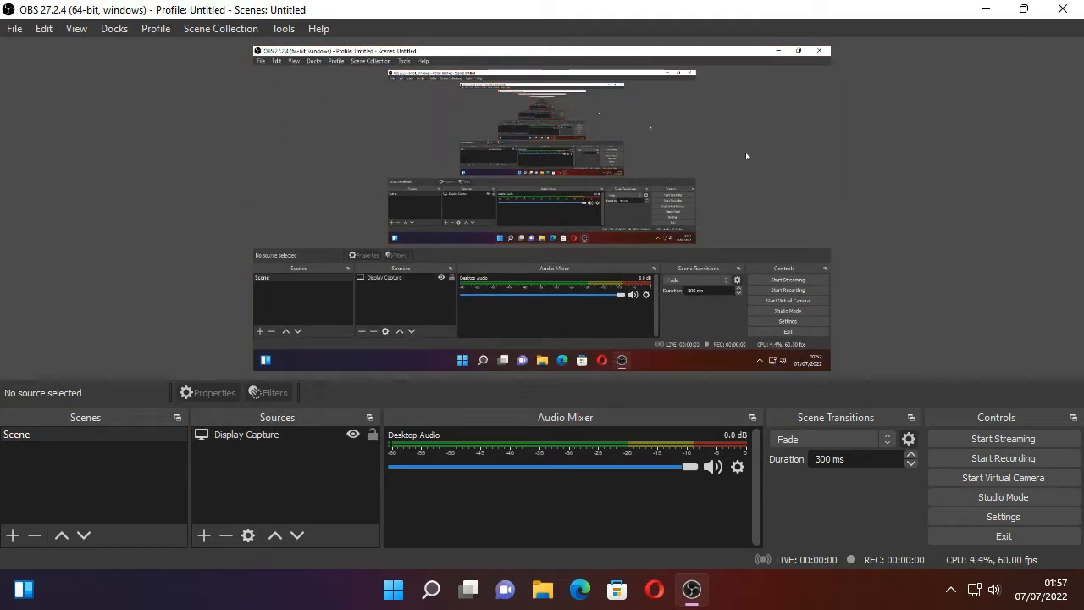
# - In the output settings, switch the output mode to Advanced and set the recording format to mp4
pyautogui.click(1003, 516)
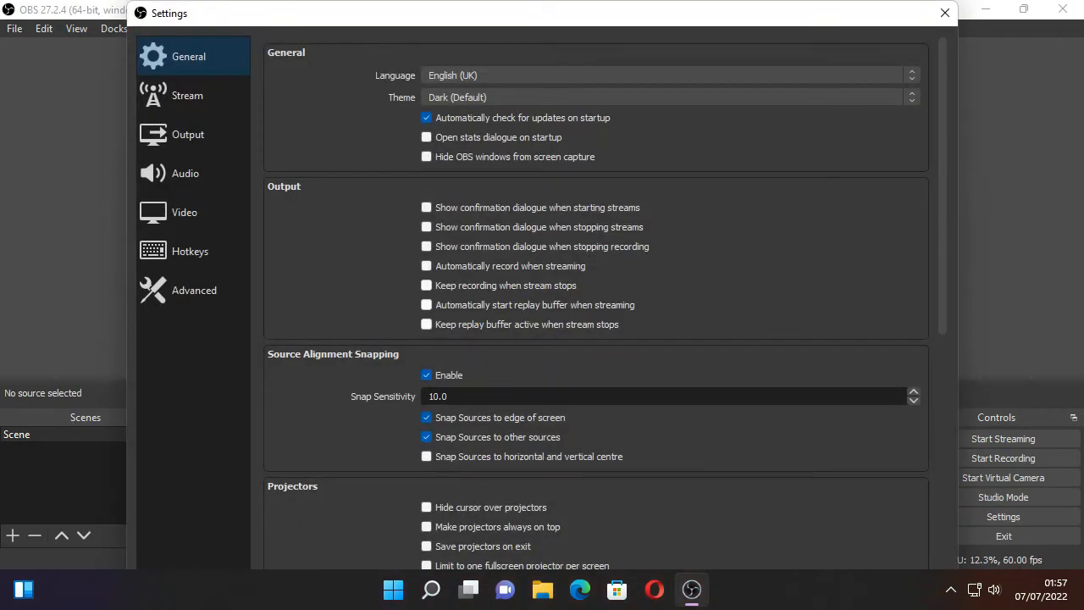
pyautogui.click(188, 135)
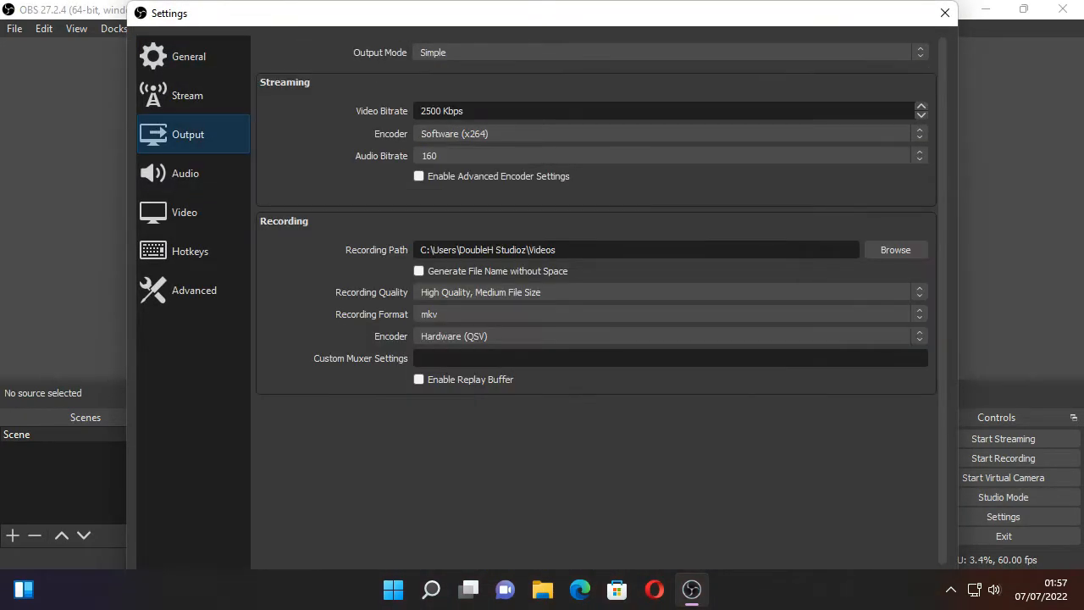
pyautogui.click(446, 53)
pyautogui.click(445, 74)
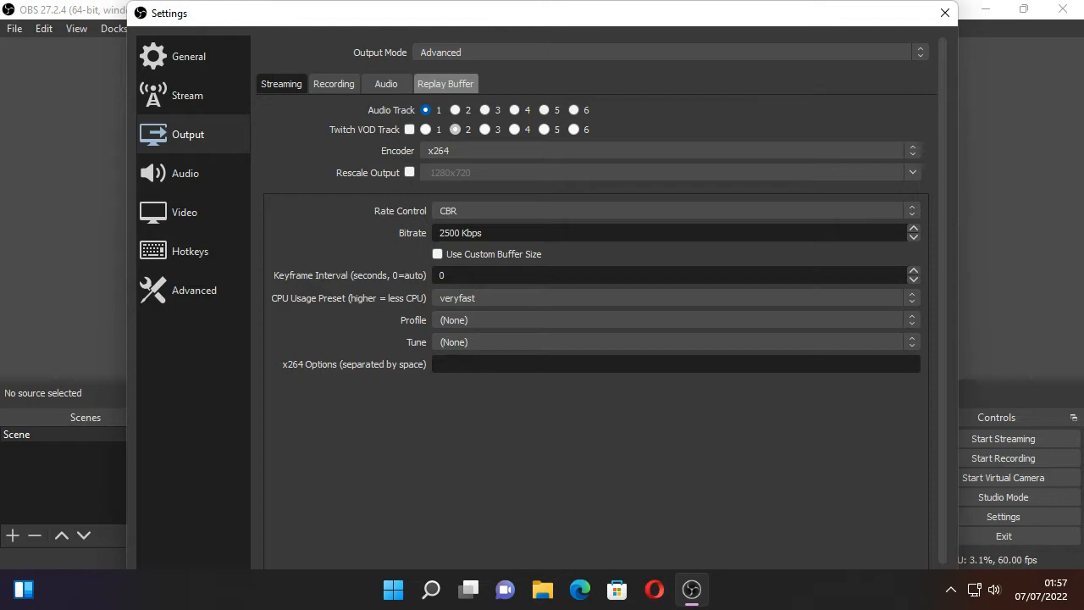
pyautogui.click(334, 84)
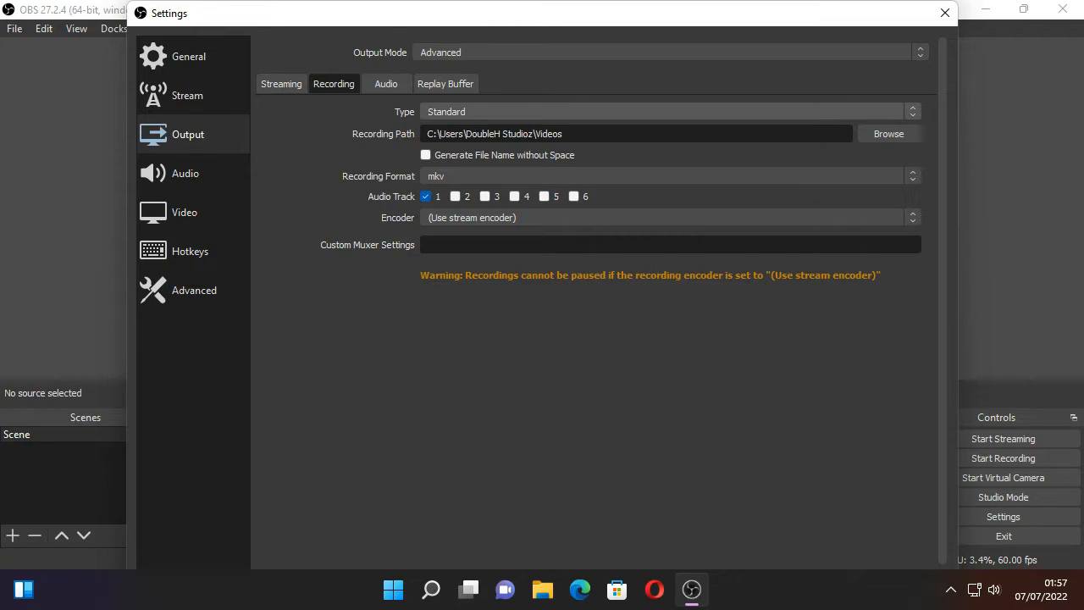
pyautogui.click(661, 175)
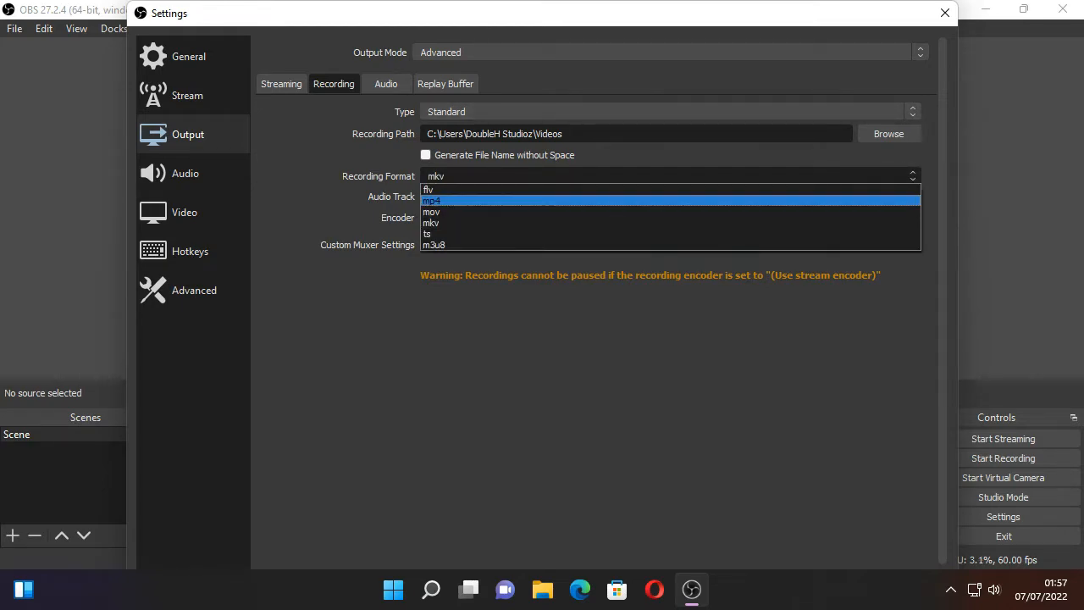
pyautogui.click(593, 199)
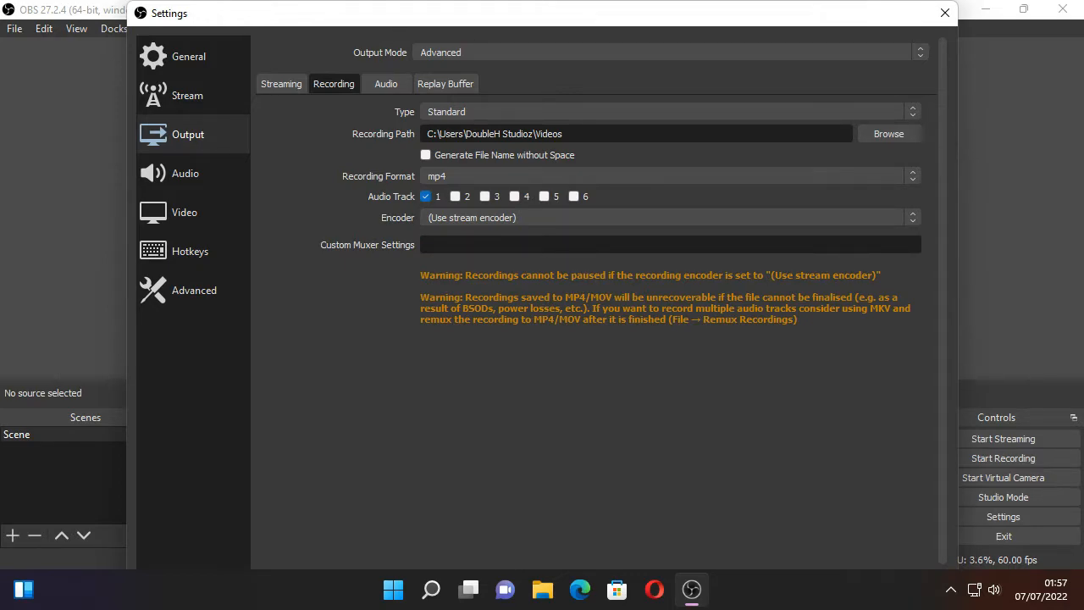
# - Set the recording encoder to x264 and keep CBR as its rate control
pyautogui.click(661, 218)
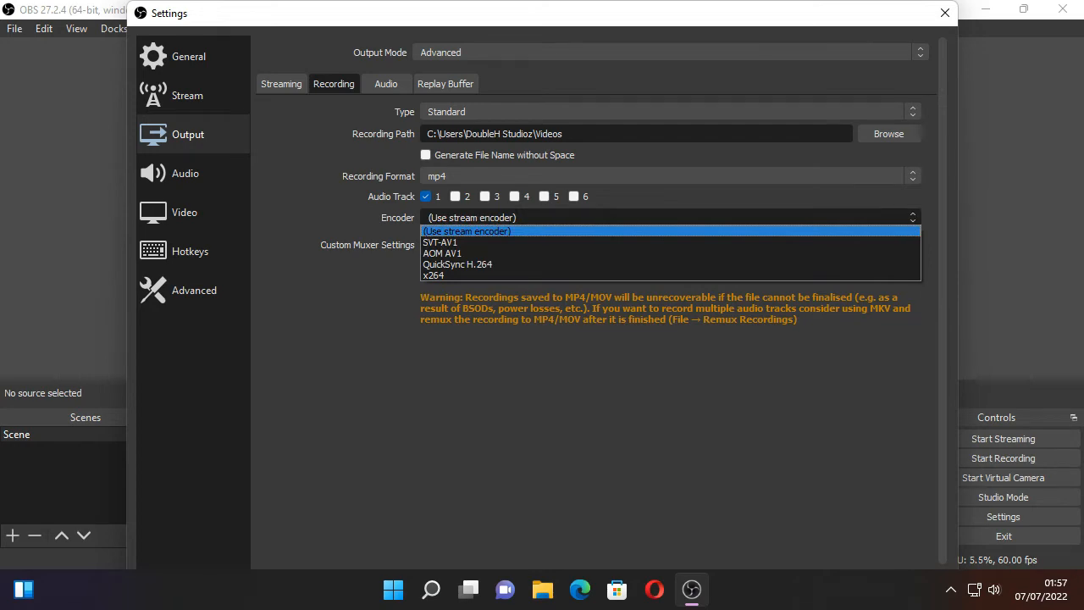
pyautogui.press('Down')
pyautogui.press('Down')
pyautogui.press('Down')
pyautogui.press('Down')
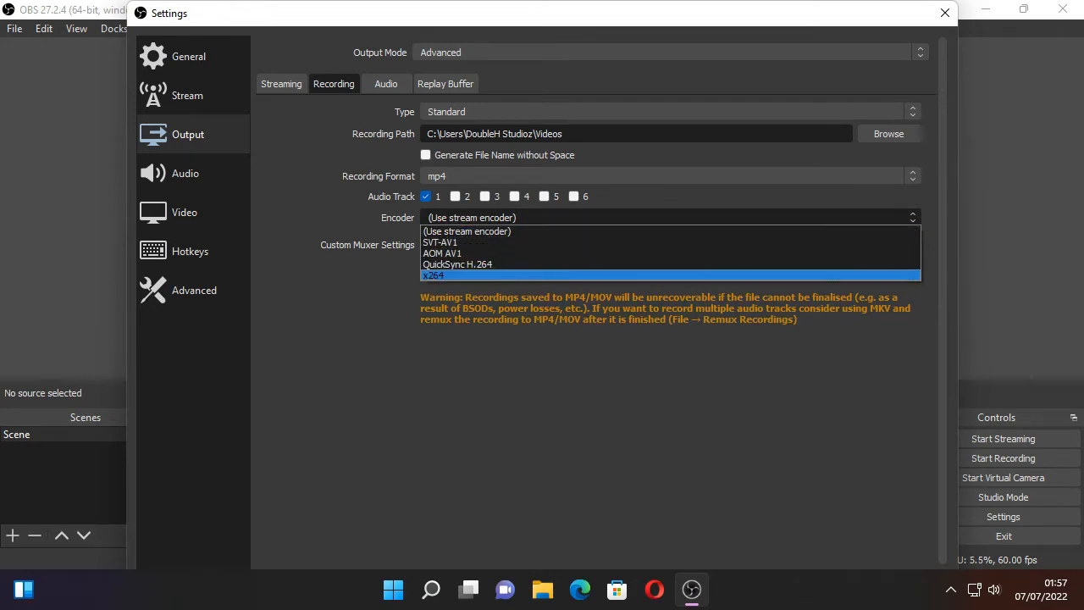
pyautogui.press('Return')
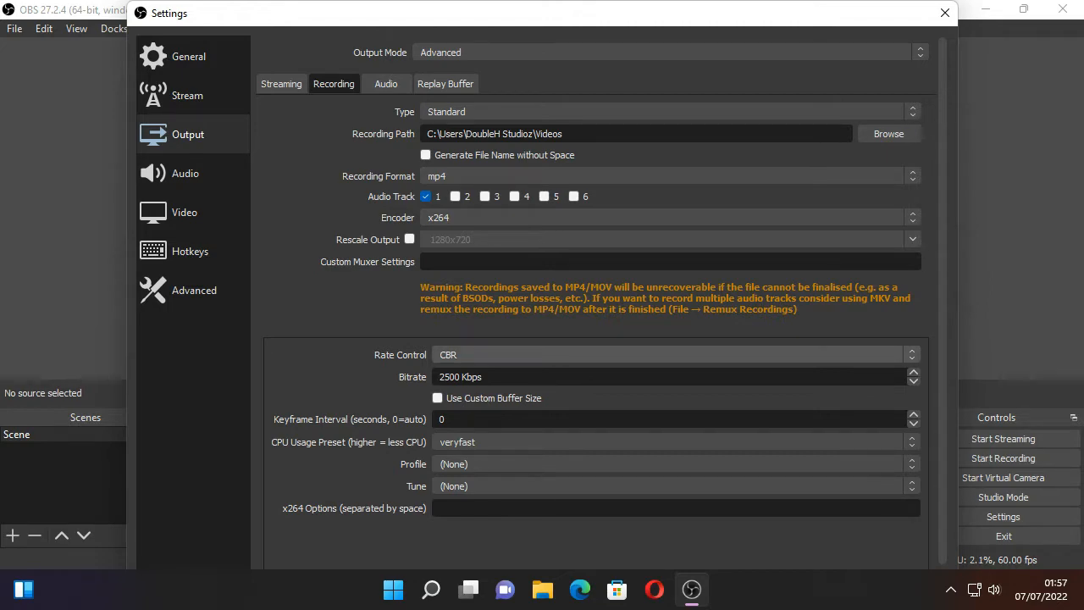
pyautogui.click(676, 355)
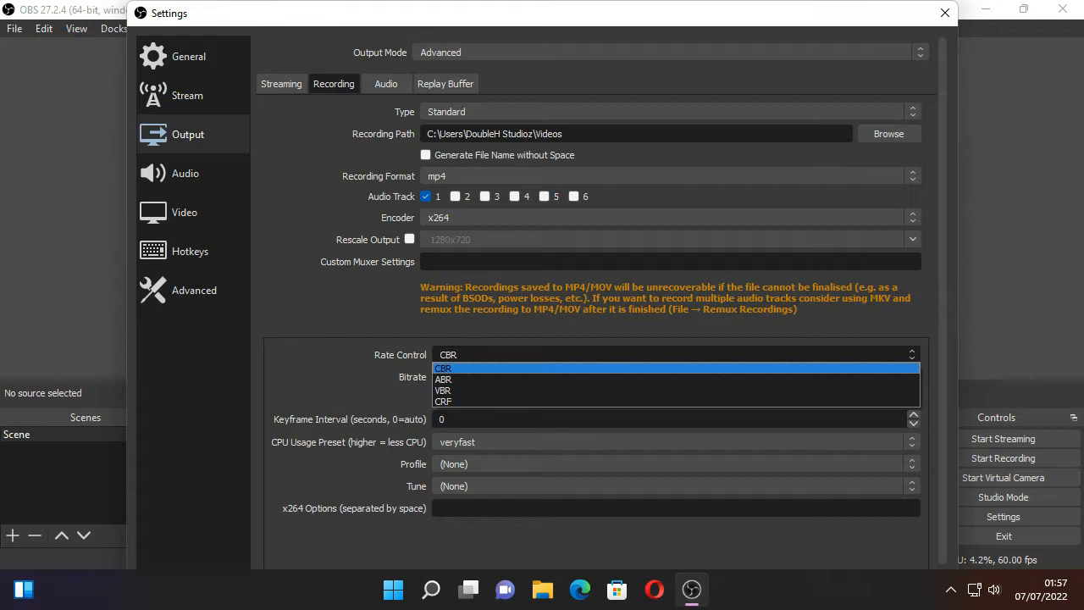
pyautogui.click(676, 369)
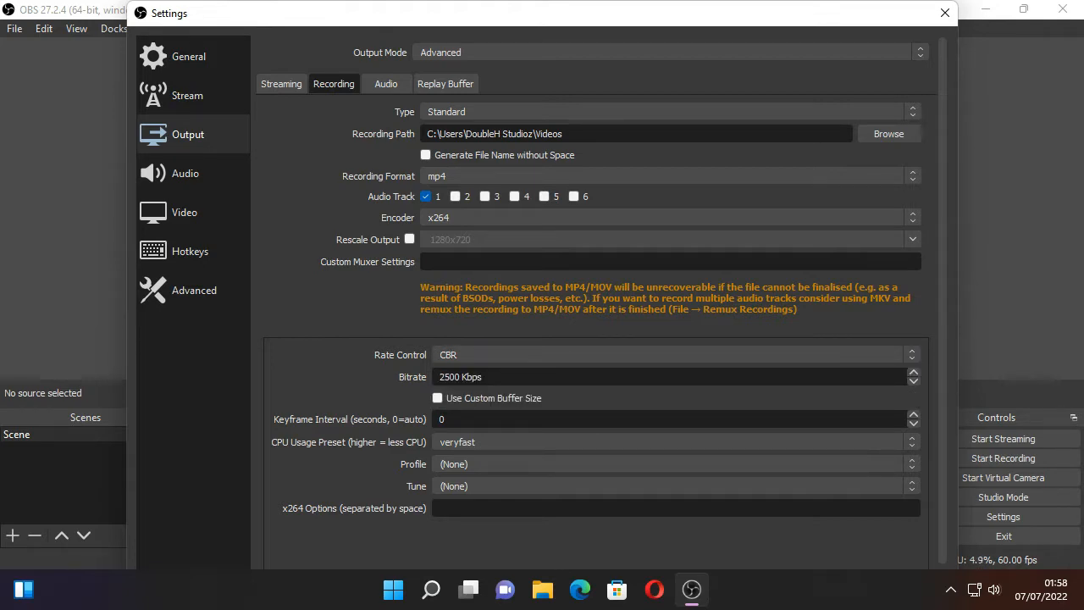
# - Try recording bitrates of 3500, 4500, 7500, 8000 and 20000 Kbps one after another
pyautogui.moveTo(484, 377); pyautogui.dragTo(438, 376)
pyautogui.write('3500')
pyautogui.hotkey('ctrl', 'a')
pyautogui.write('4500')
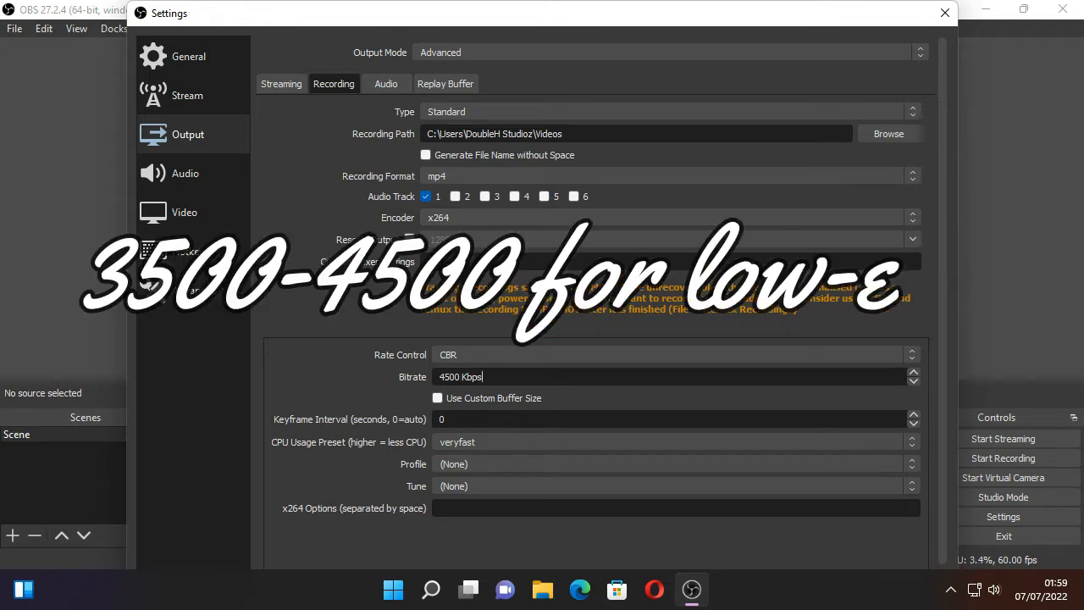
pyautogui.moveTo(484, 377); pyautogui.dragTo(438, 377)
pyautogui.write('3500')
pyautogui.press('BackSpace')
pyautogui.press('BackSpace')
pyautogui.press('BackSpace')
pyautogui.press('BackSpace')
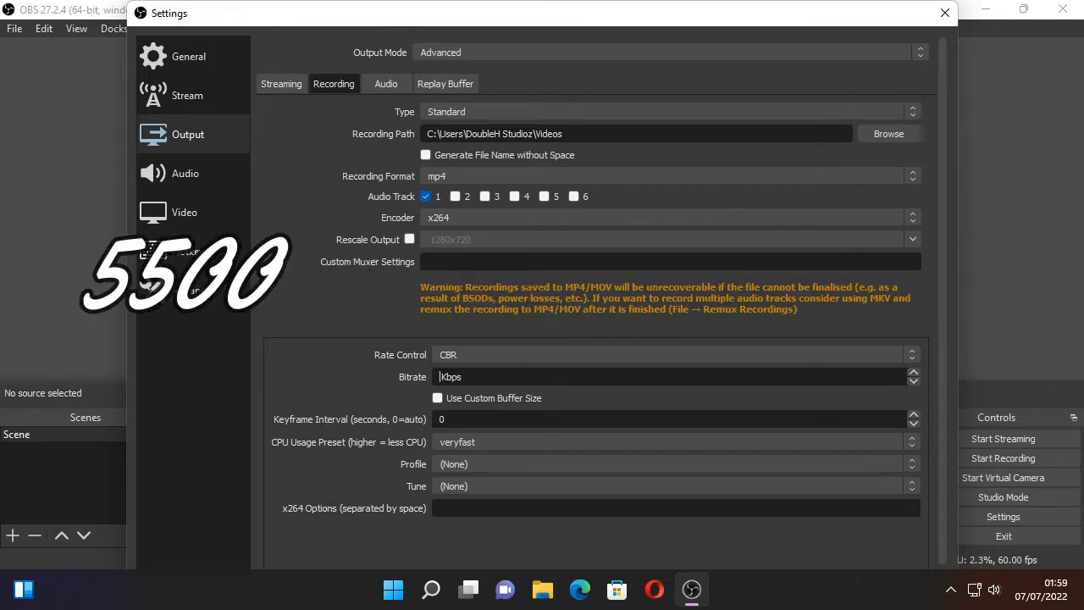
pyautogui.write('7500')
pyautogui.hotkey('ctrl', 'a')
pyautogui.press('BackSpace')
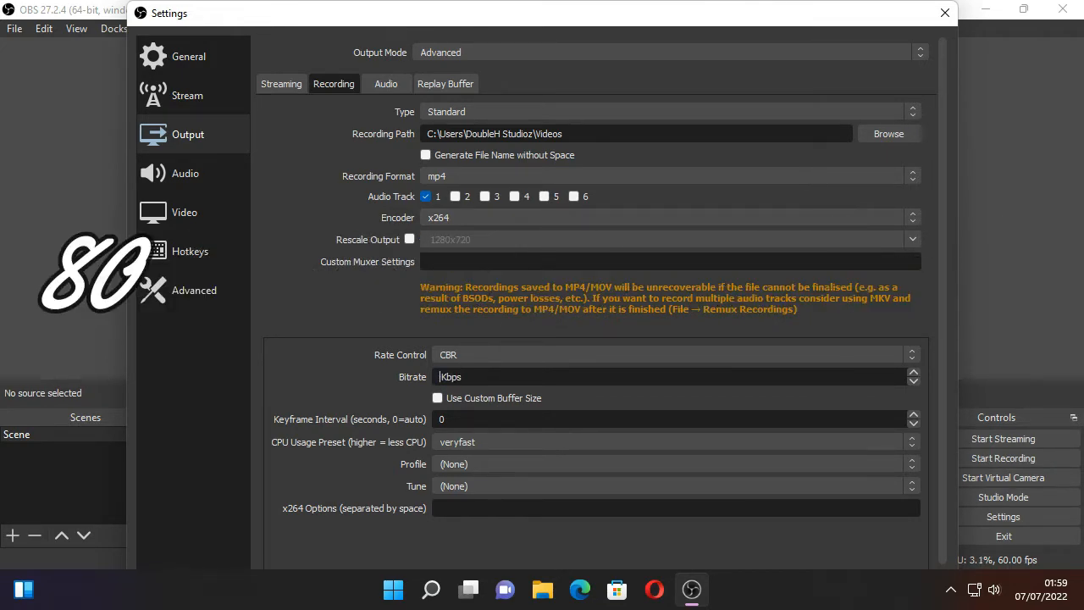
pyautogui.write('8000')
pyautogui.hotkey('ctrl', 'a')
pyautogui.press('BackSpace')
pyautogui.write('2')
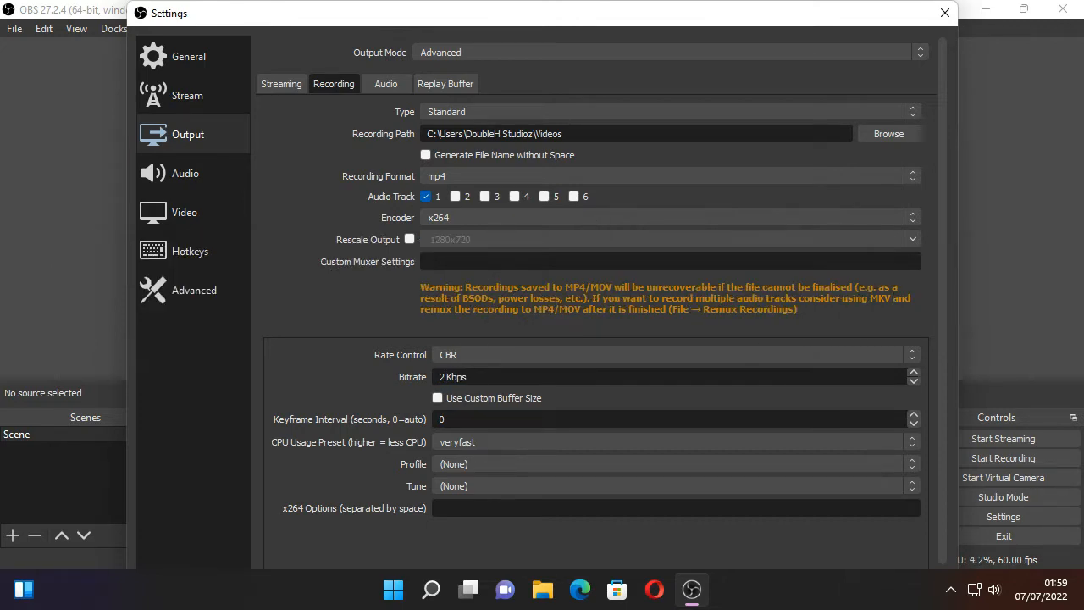
pyautogui.write('0000')
# - Set the recording bitrate to 7500 Kbps
pyautogui.hotkey('ctrl', 'a')
pyautogui.press('End')
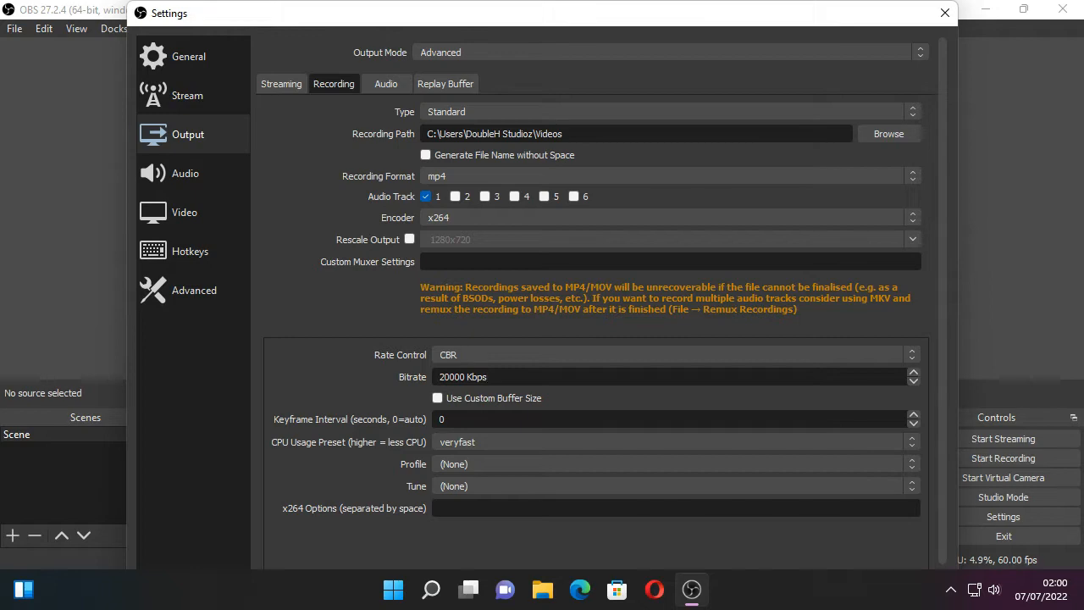
pyautogui.press('BackSpace')
pyautogui.press('BackSpace')
pyautogui.press('BackSpace')
pyautogui.press('BackSpace')
pyautogui.press('BackSpace')
pyautogui.write('7500')
pyautogui.hotkey('ctrl', 'a')
pyautogui.write('0')
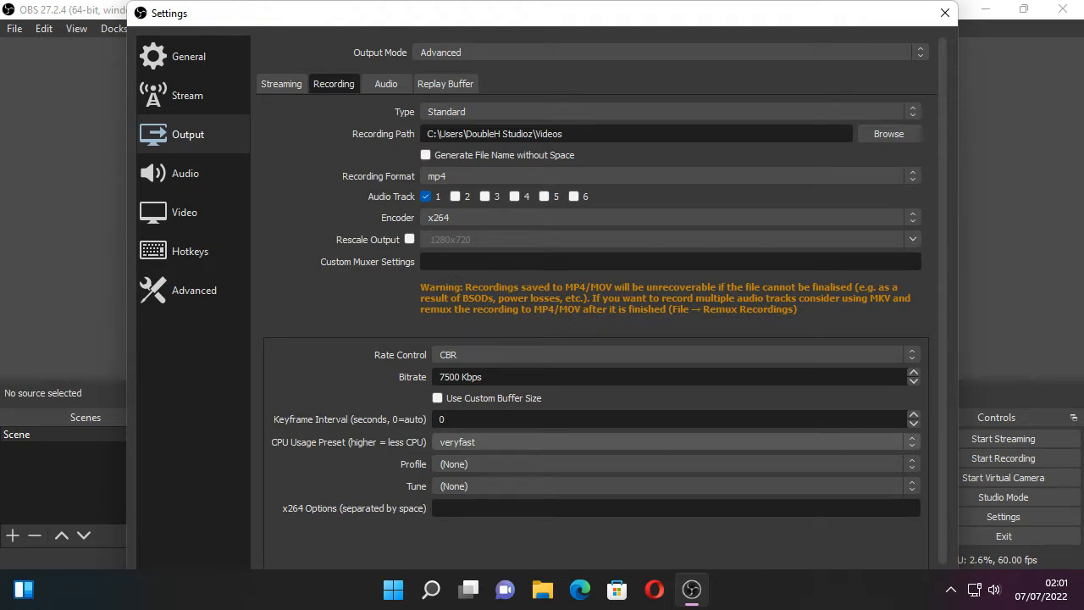
# - Set the recording encoder's CPU usage preset to superfast and its profile to high
pyautogui.click(676, 442)
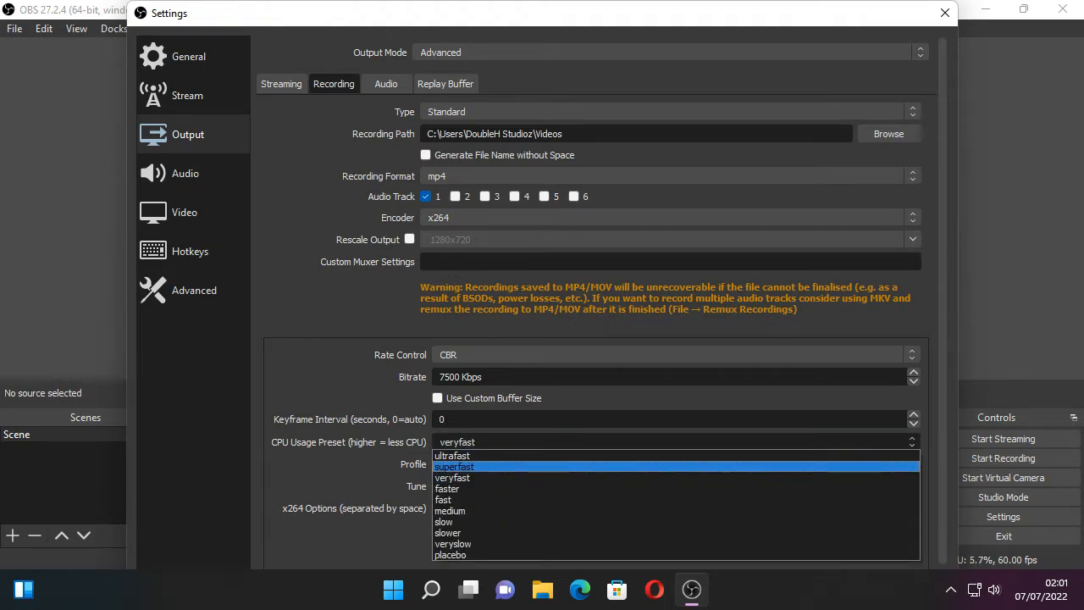
pyautogui.press('Return')
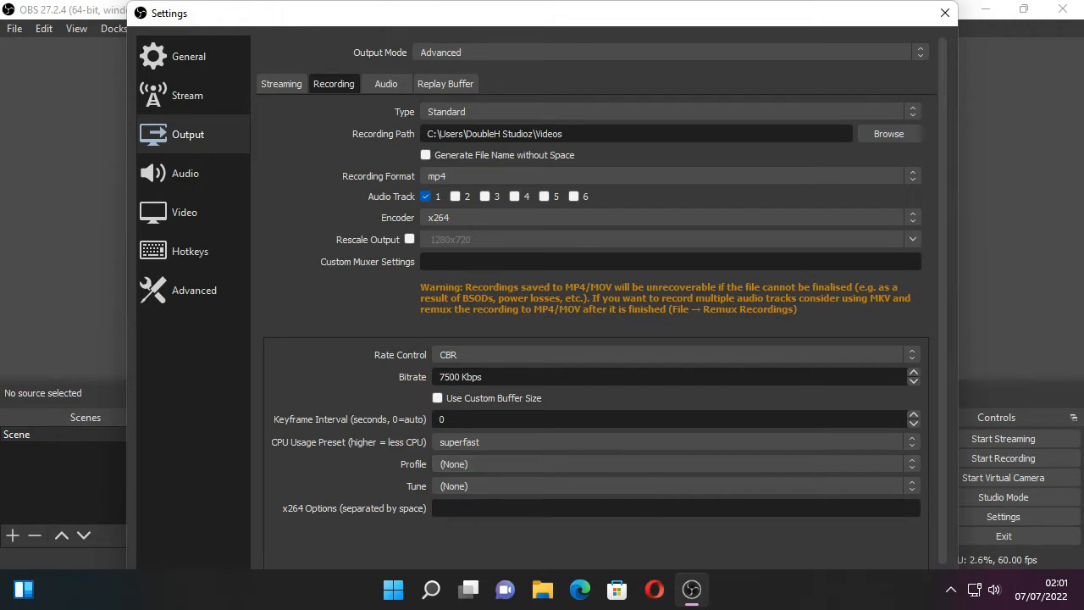
pyautogui.click(676, 464)
pyautogui.press('Down')
pyautogui.press('Down')
pyautogui.press('Down')
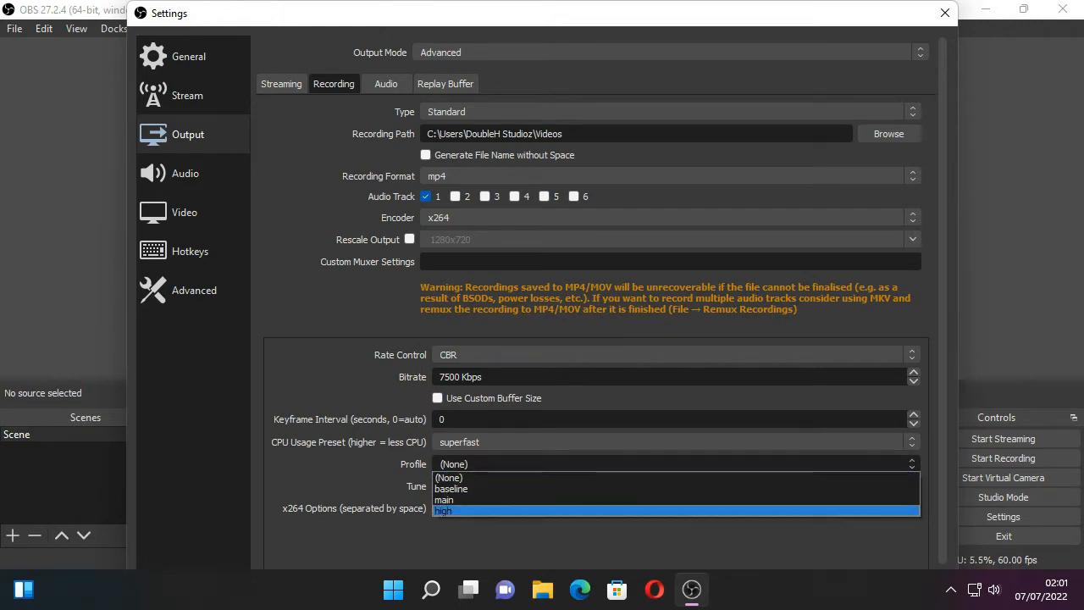
pyautogui.press('Return')
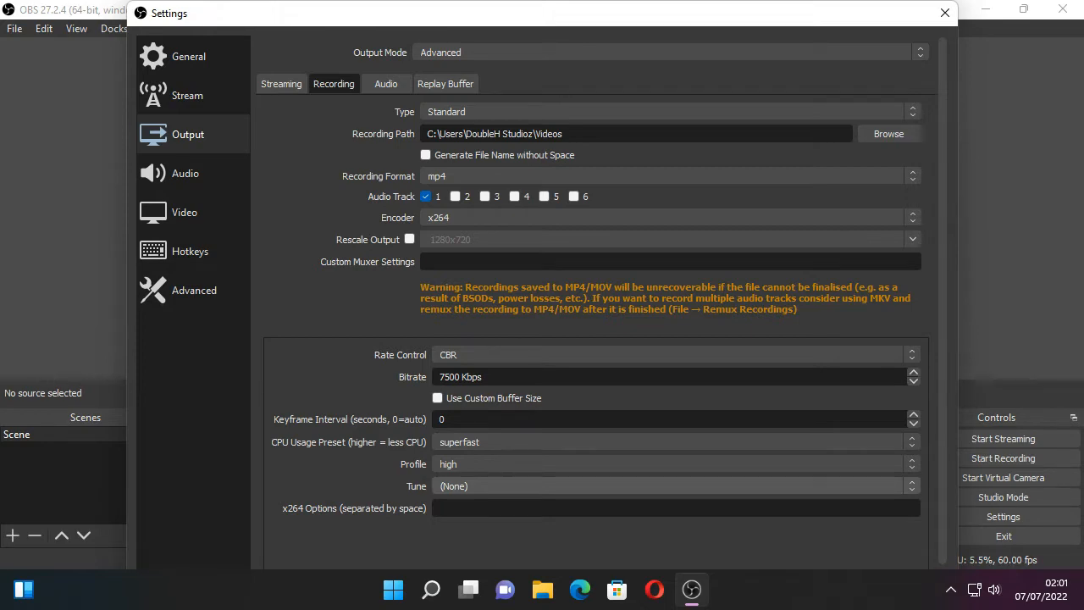
# - Set the recording encoder's tune option to zerolatency
pyautogui.click(675, 486)
pyautogui.press('Down')
pyautogui.press('Down')
pyautogui.press('Down')
pyautogui.press('Down')
pyautogui.press('Down')
pyautogui.press('Down')
pyautogui.press('Down')
pyautogui.press('Down')
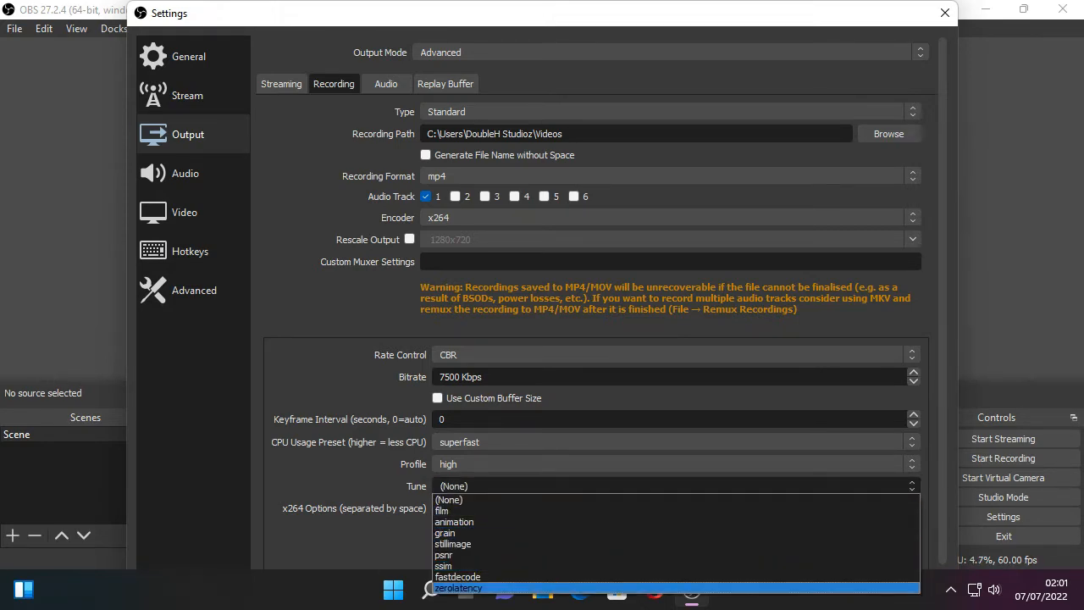
pyautogui.press('Return')
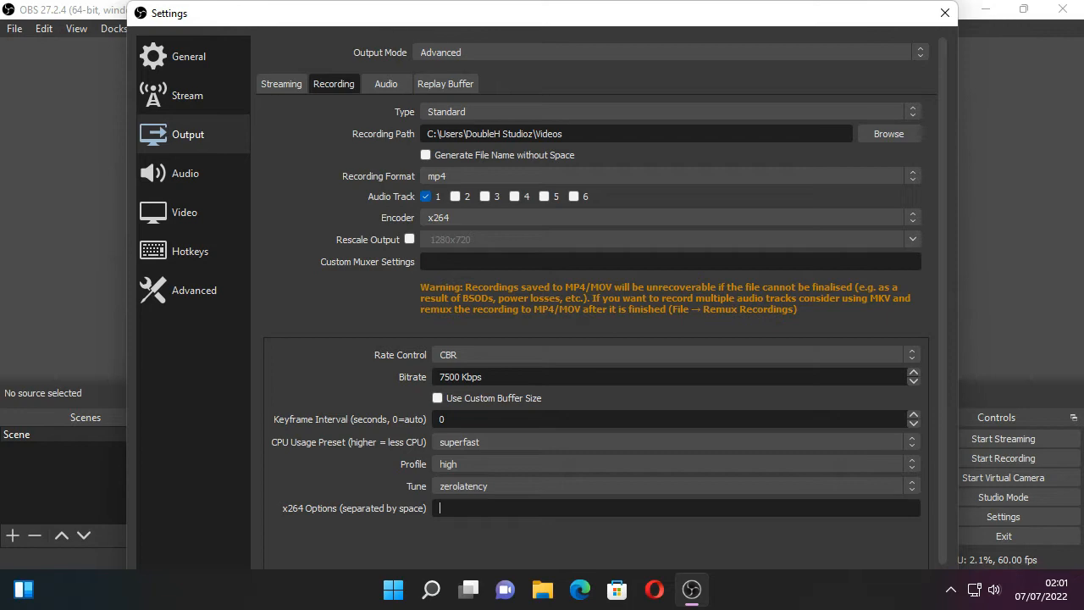
# - Switch to File Explorer and open the OBS text document in the Documents folder inside Downloads
pyautogui.click(542, 589)
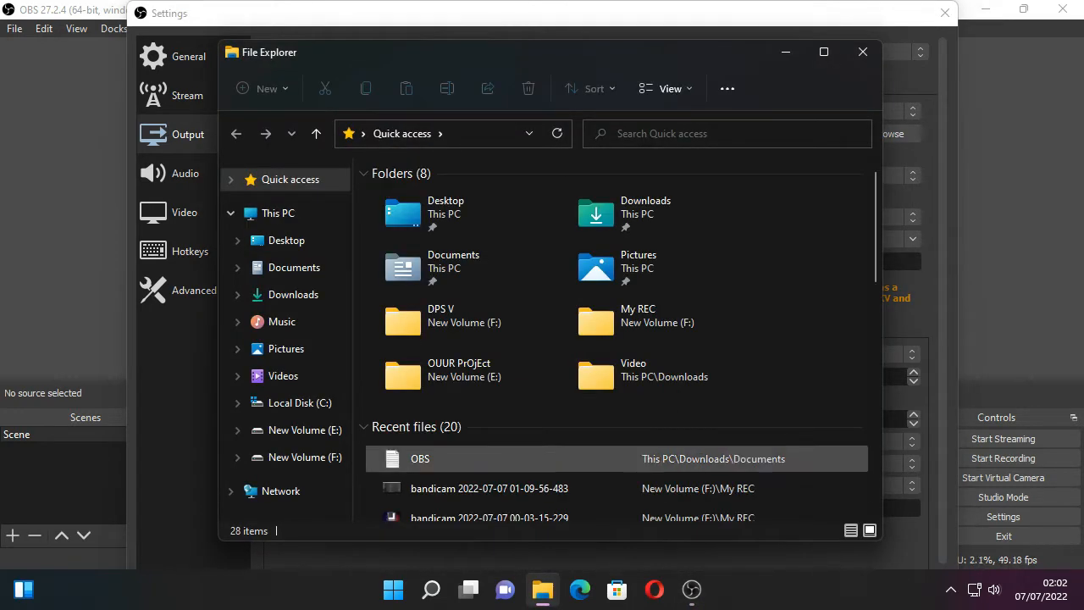
pyautogui.doubleClick(626, 214)
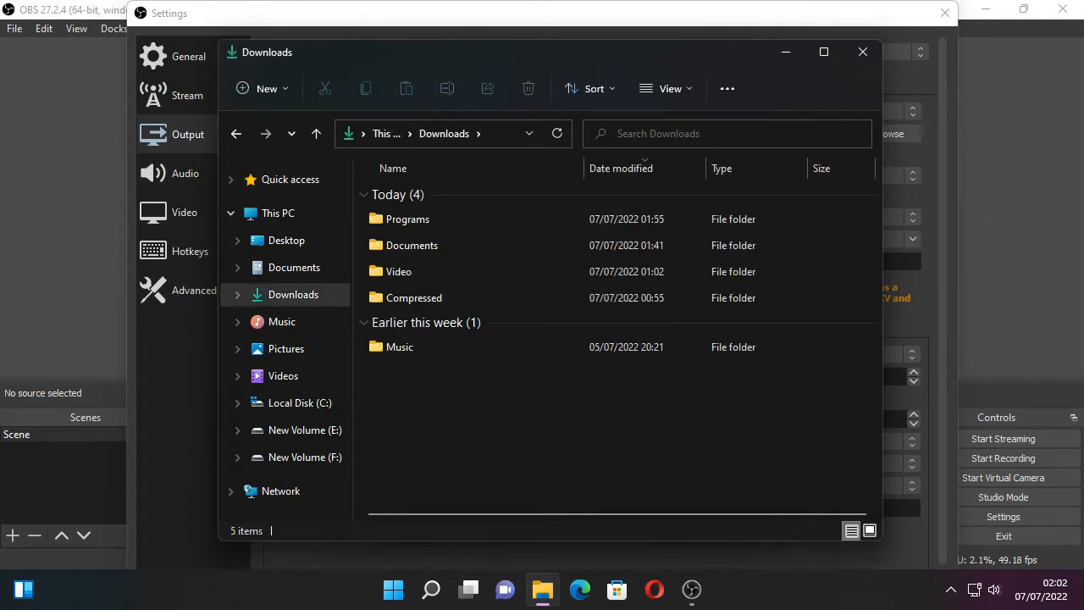
pyautogui.click(412, 245)
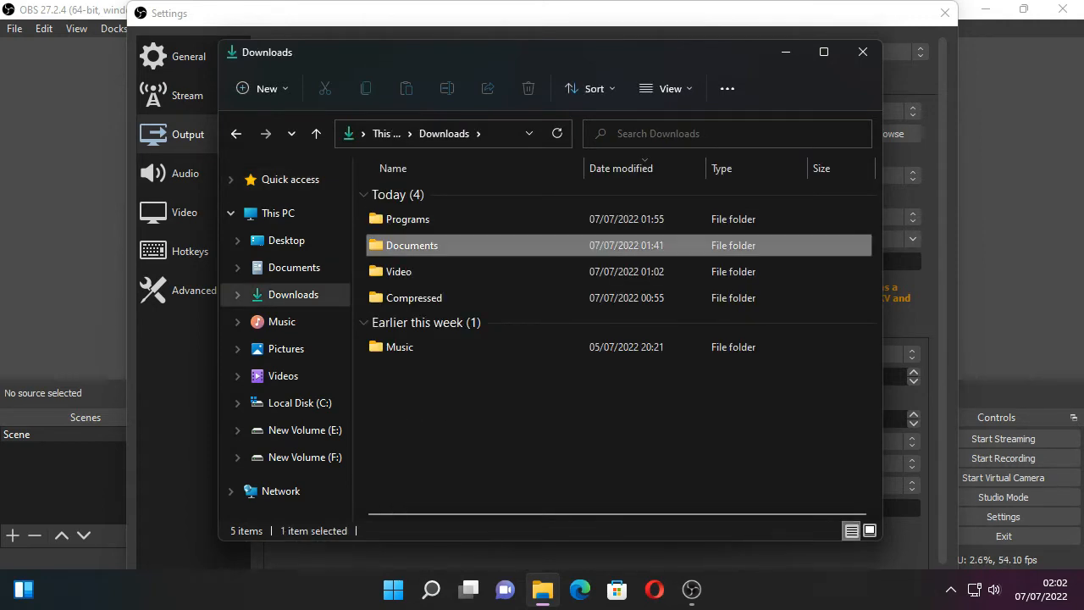
pyautogui.doubleClick(411, 245)
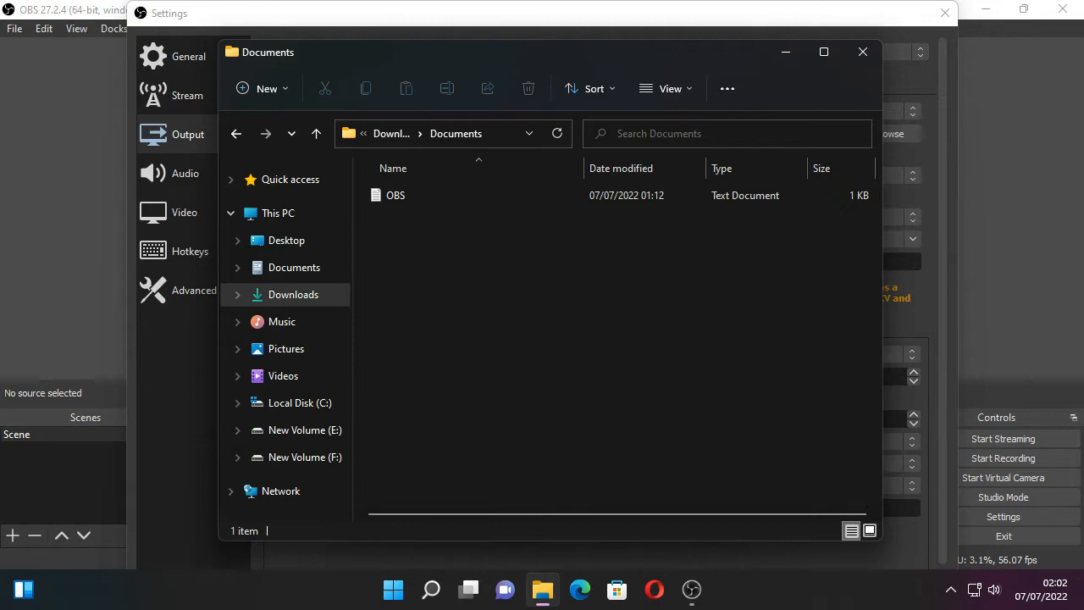
pyautogui.click(411, 195)
pyautogui.press('Return')
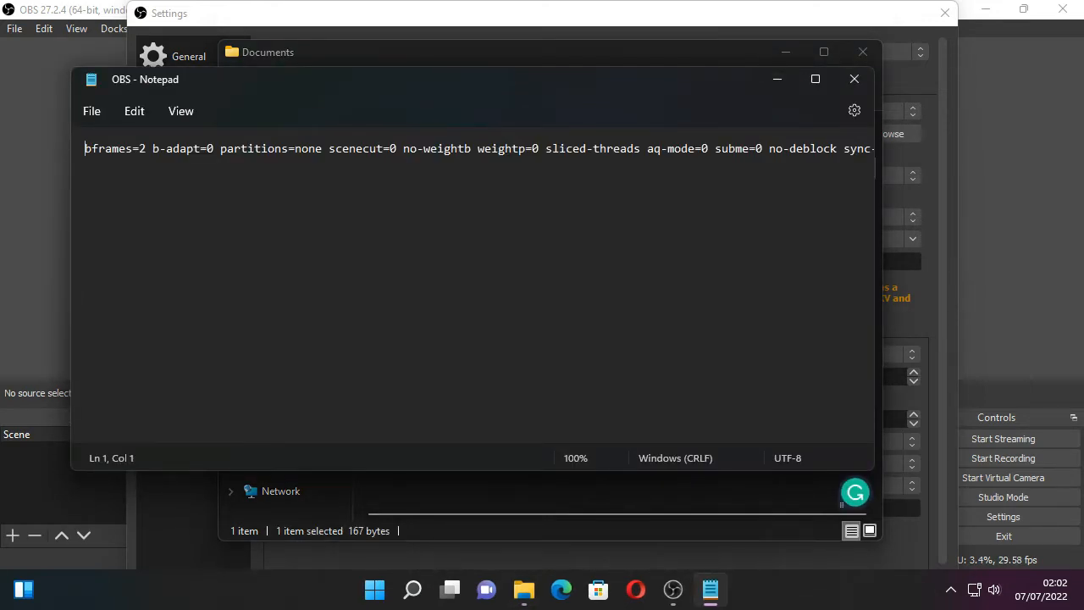
# - Copy the whole line of x264 options from the OBS text document, and close Notepad and File Explorer
pyautogui.hotkey('shift', 'Right')
pyautogui.moveTo(90, 149); pyautogui.dragTo(873, 148)
pyautogui.hotkey('ctrl', 'c')
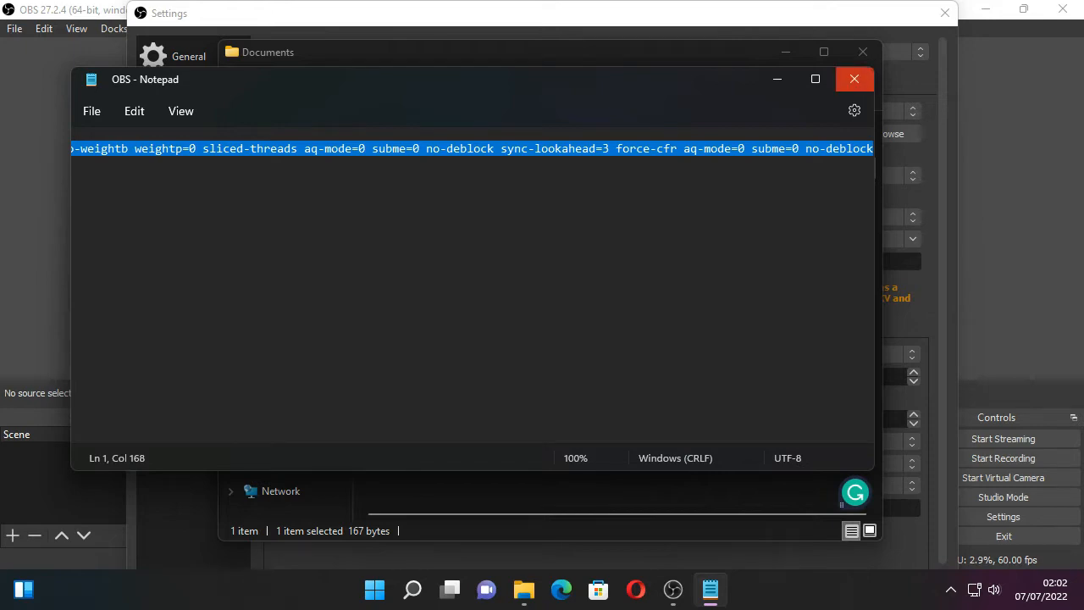
pyautogui.click(854, 78)
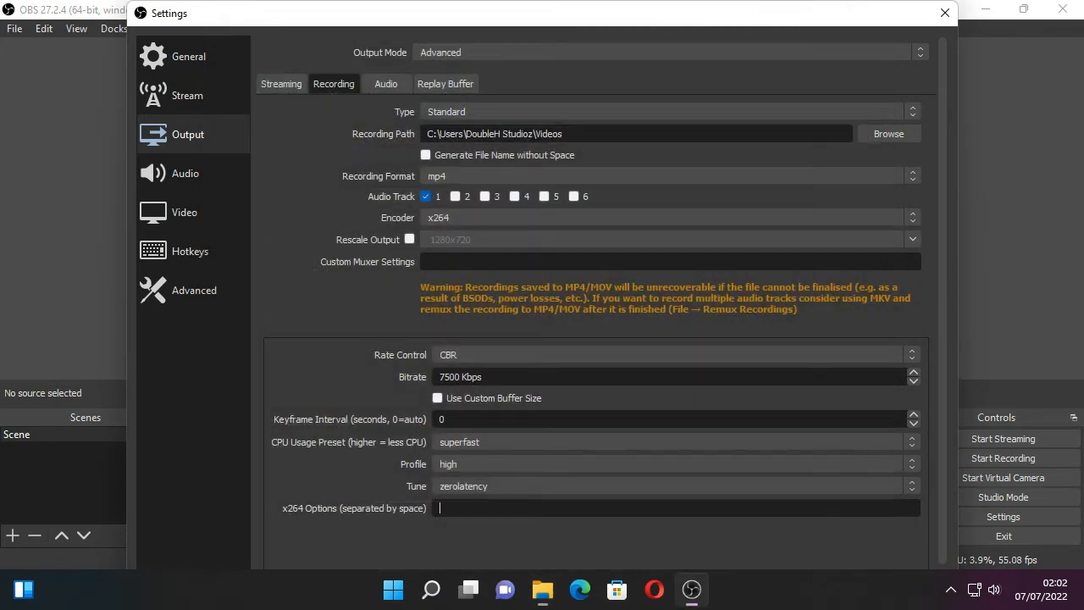
pyautogui.click(862, 51)
# - Paste the copied x264 options into the recording encoder's x264 options
pyautogui.hotkey('ctrl', 'v')
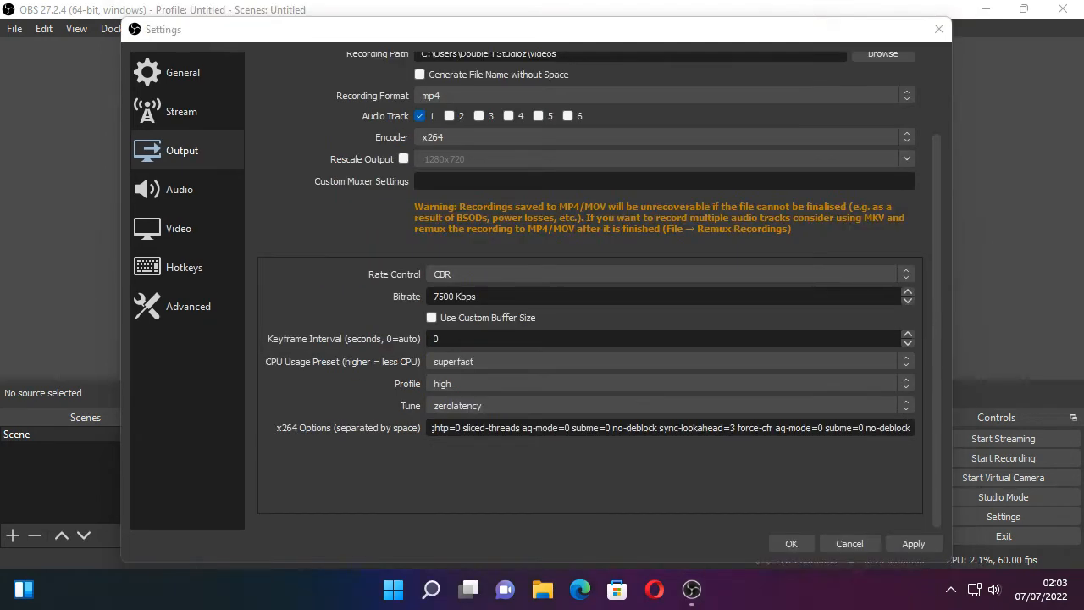
pyautogui.scroll(3, 593, 254)
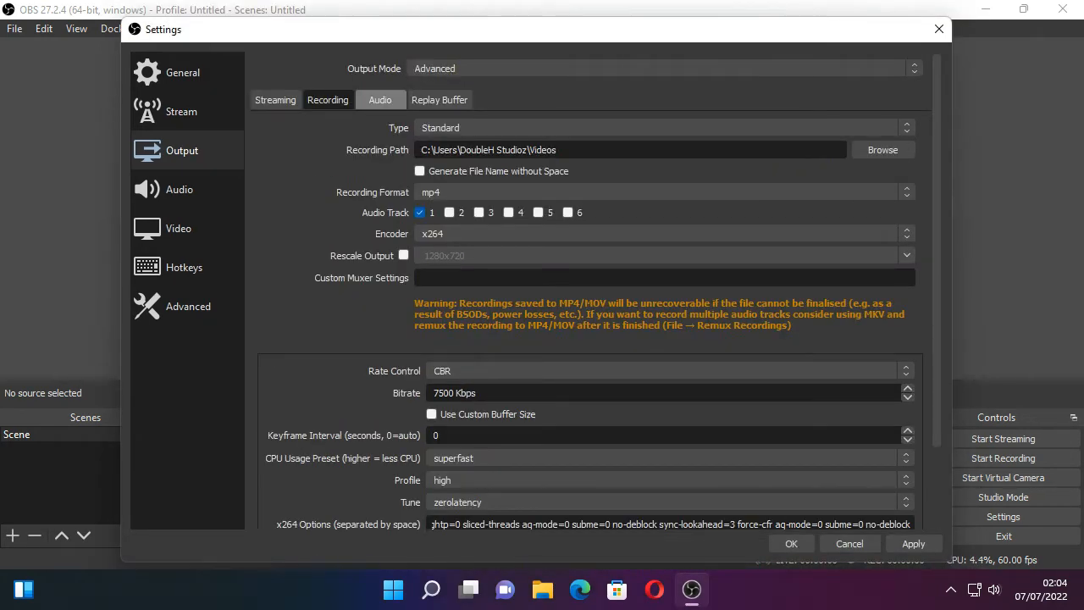
# - Set the output audio bitrate of tracks 1, 2 and 3 to 160
pyautogui.click(380, 100)
pyautogui.click(576, 157)
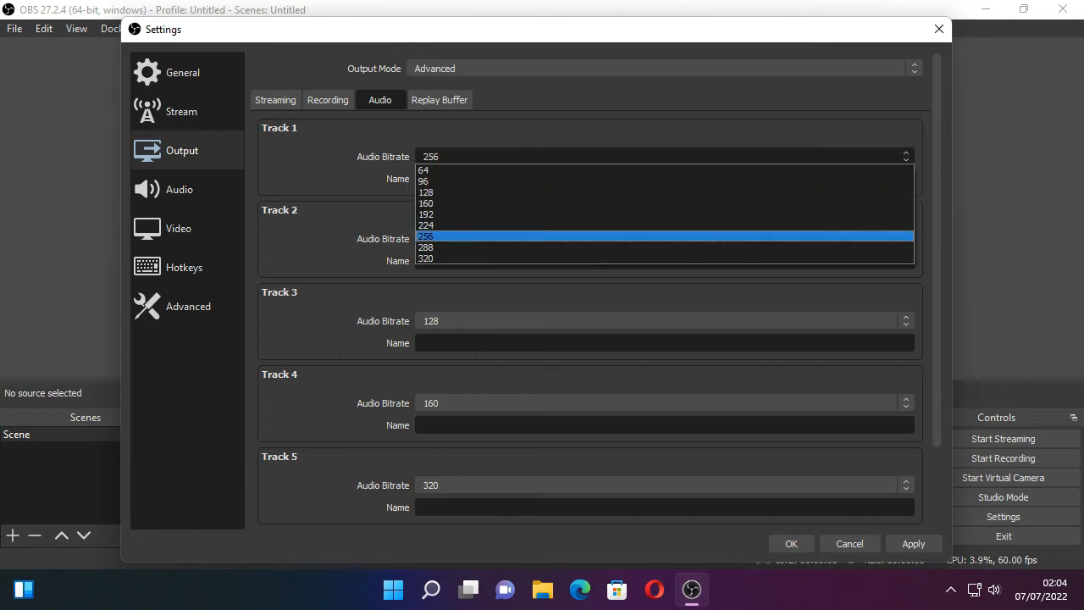
pyautogui.click(575, 203)
pyautogui.click(575, 239)
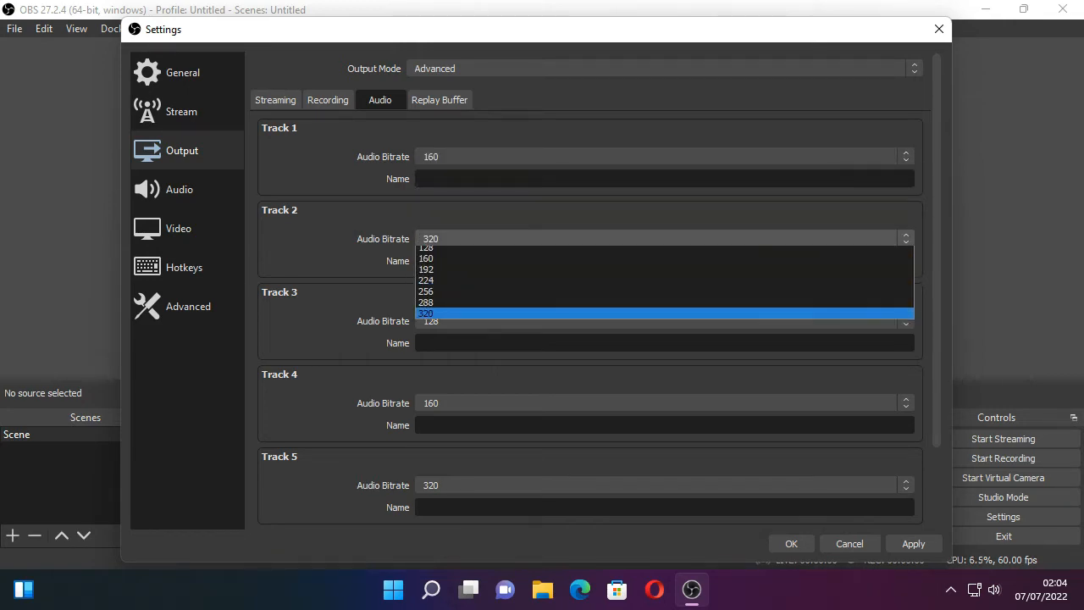
pyautogui.click(576, 285)
pyautogui.scroll(-1, 592, 288)
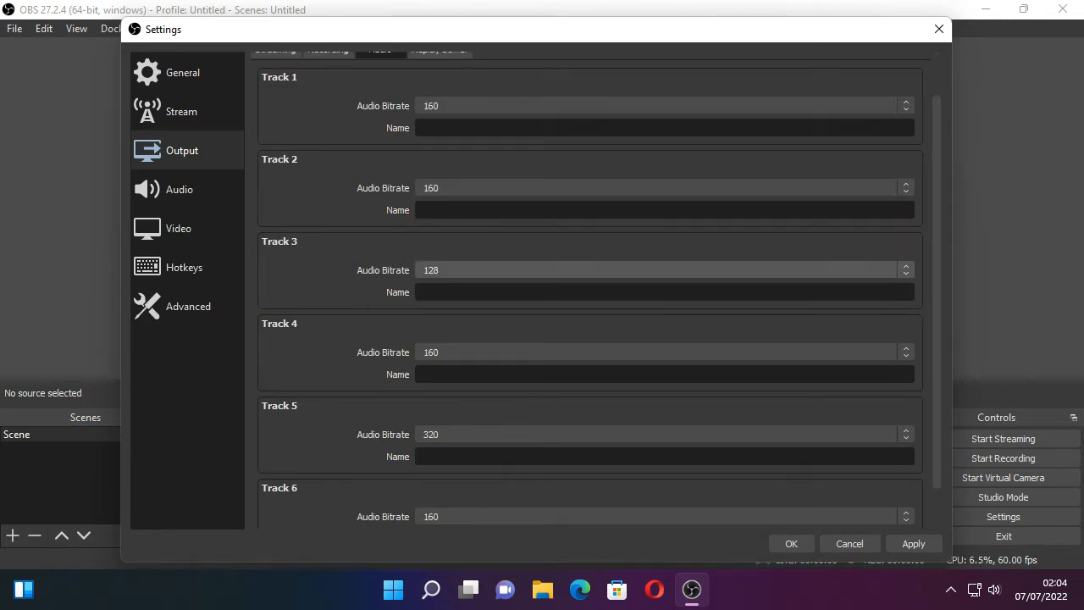
pyautogui.click(576, 270)
pyautogui.click(576, 316)
# - Set the output audio bitrate of tracks 4, 5 and 6 to 160
pyautogui.scroll(-1, 576, 314)
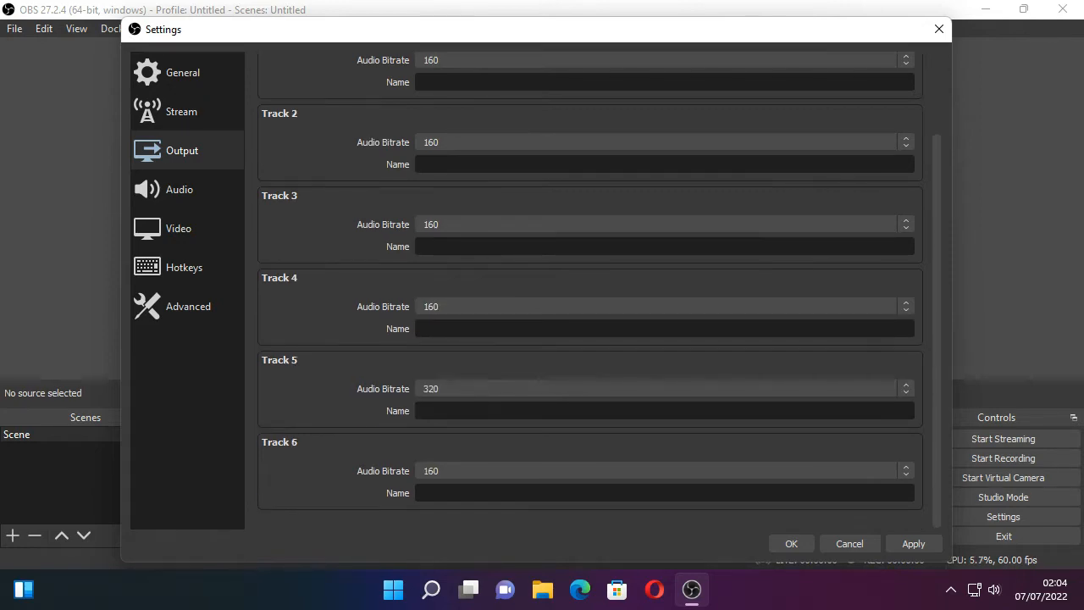
pyautogui.click(576, 306)
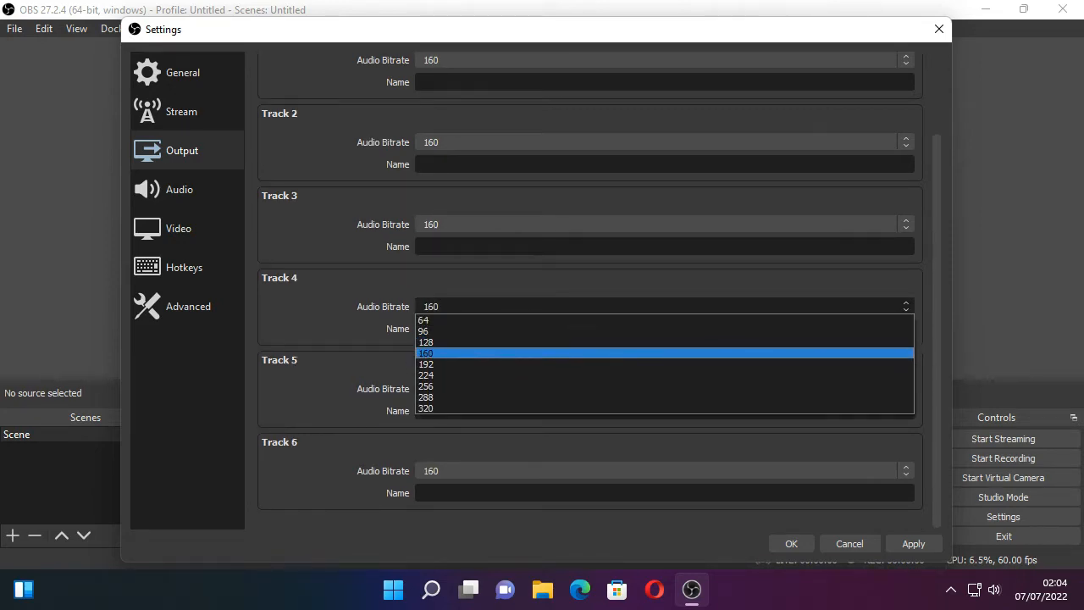
pyautogui.click(575, 352)
pyautogui.click(575, 389)
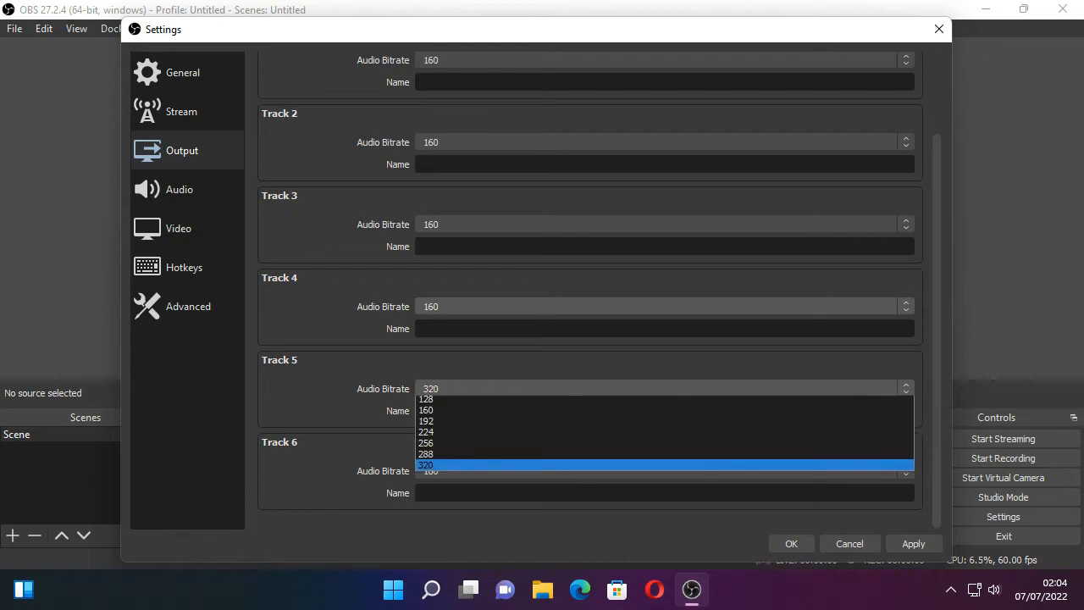
pyautogui.click(576, 435)
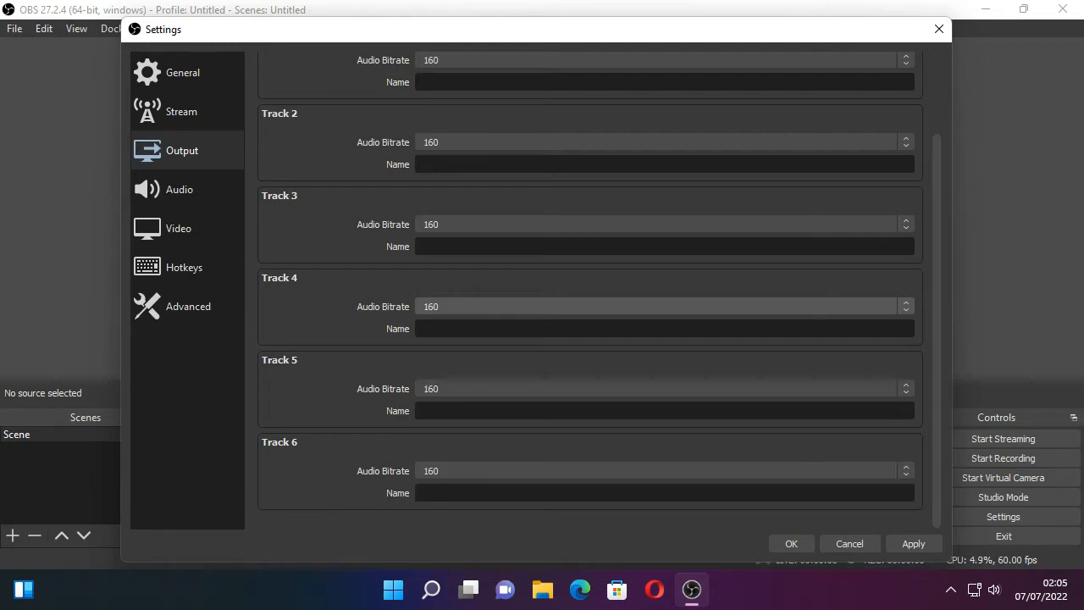
pyautogui.click(576, 471)
pyautogui.click(575, 518)
# - Set the audio sample rate to 44.1 kHz in the general audio settings
pyautogui.click(186, 189)
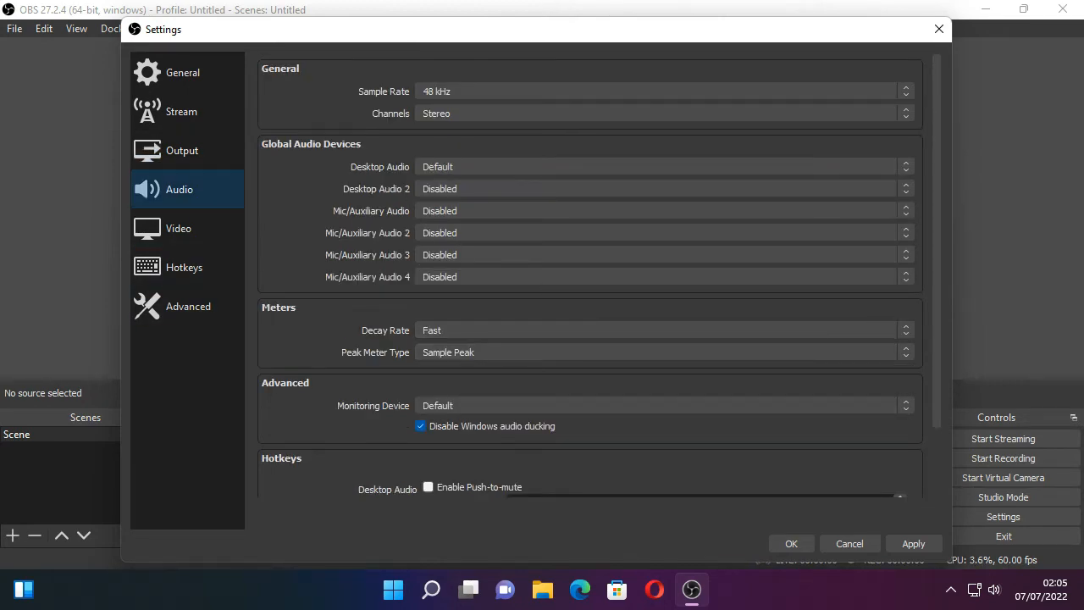
pyautogui.click(664, 91)
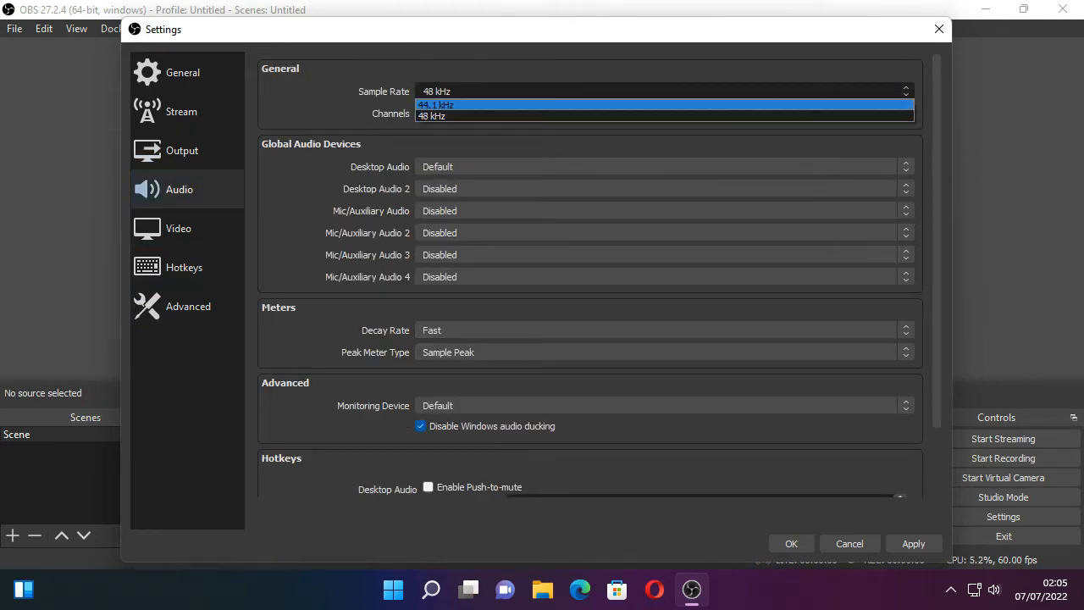
pyautogui.click(663, 106)
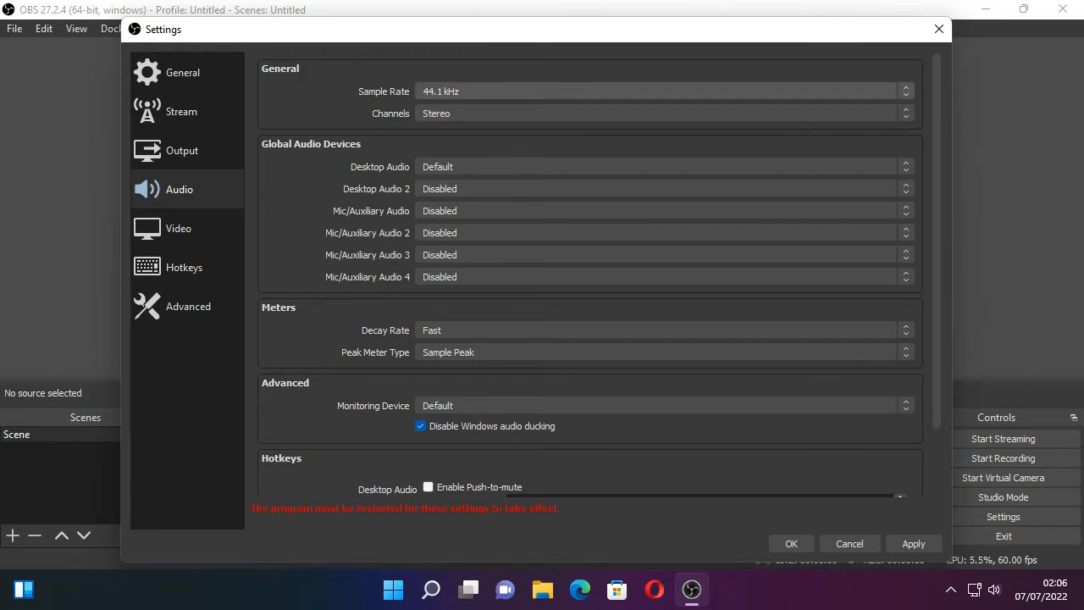
# - Set both the base canvas resolution and the scaled output resolution of the video to 1280x720
pyautogui.click(186, 228)
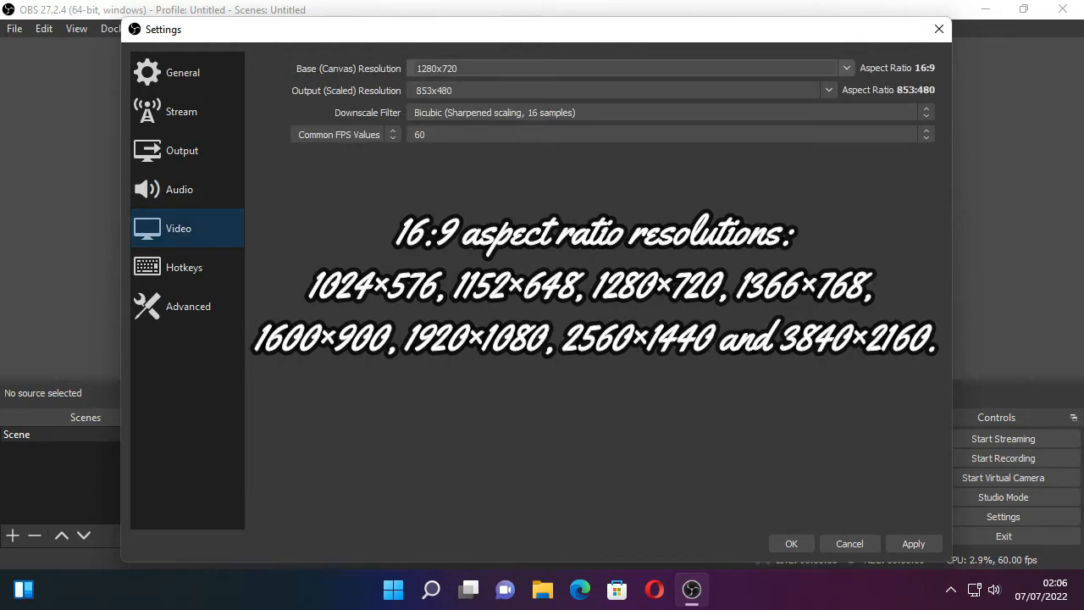
pyautogui.click(847, 68)
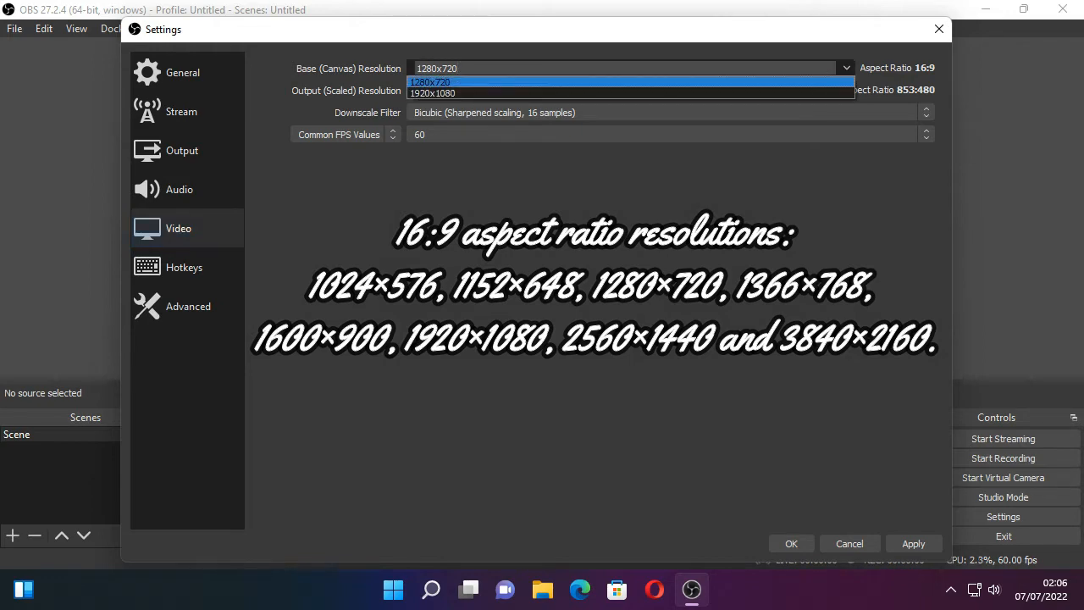
pyautogui.click(430, 83)
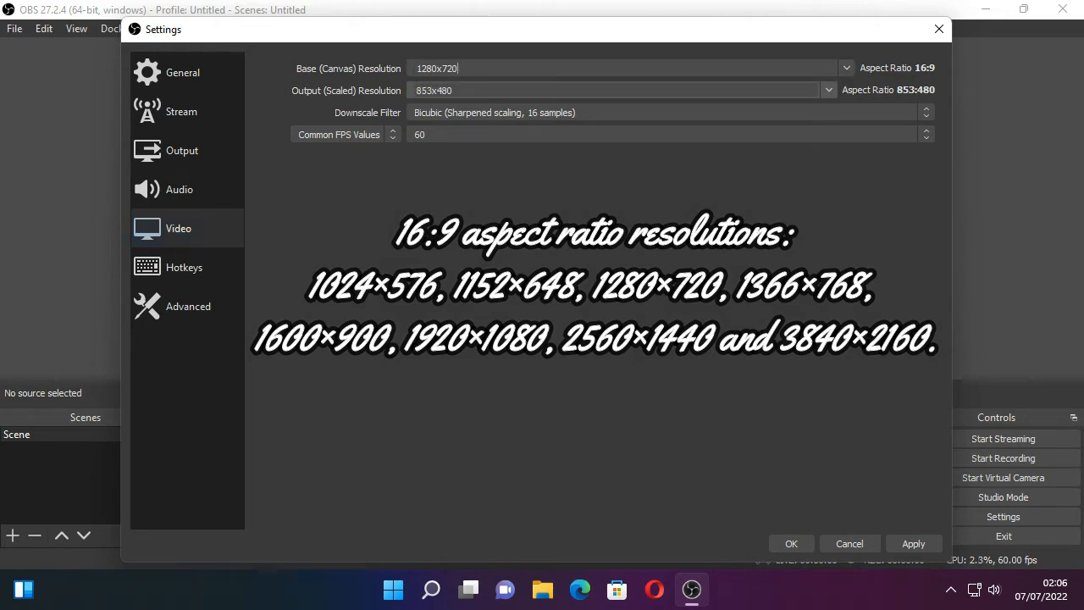
pyautogui.click(828, 90)
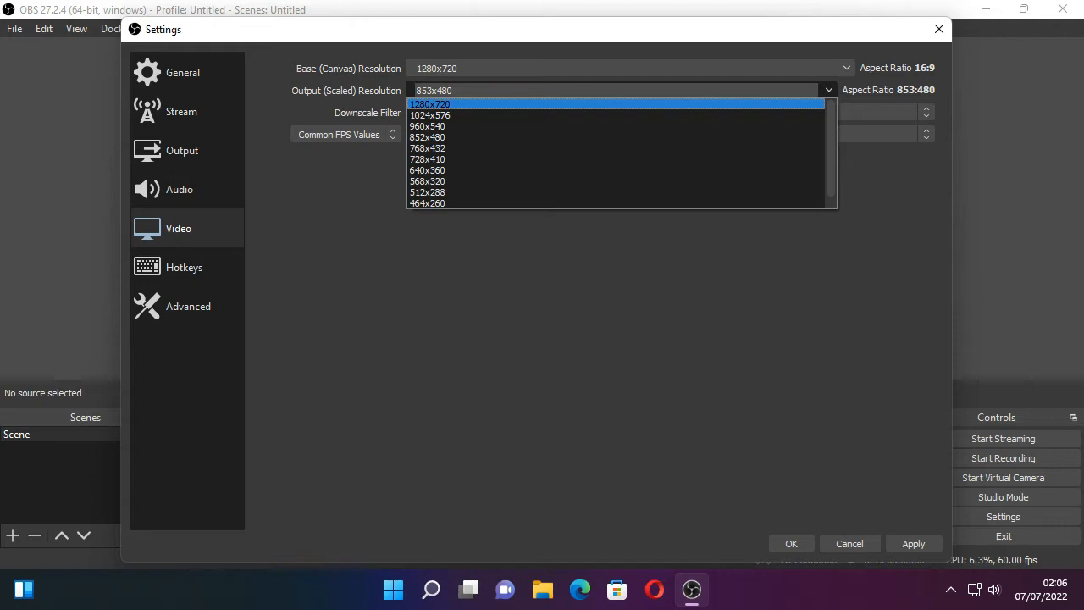
pyautogui.click(430, 104)
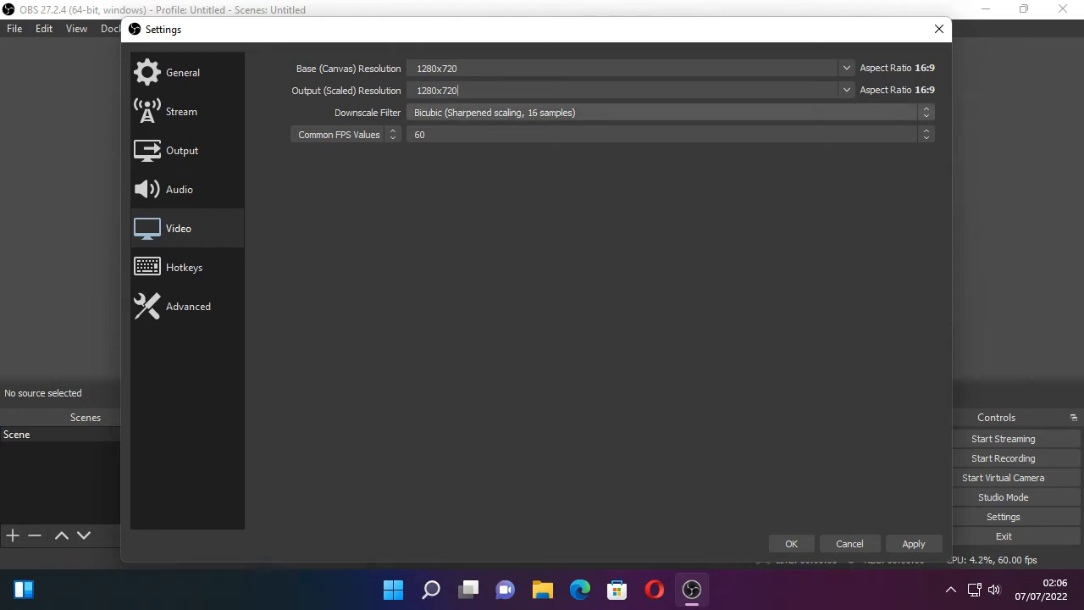
# - Set the video downscale filter to Lanczos (Sharpened scaling, 36 samples) and the common FPS value to 60
pyautogui.click(542, 112)
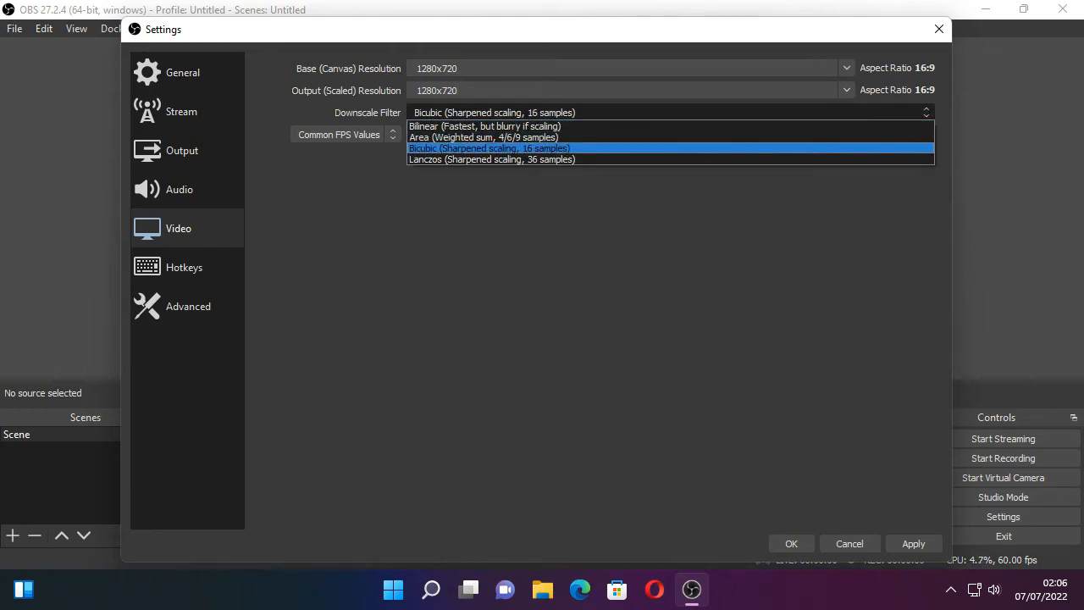
pyautogui.click(491, 159)
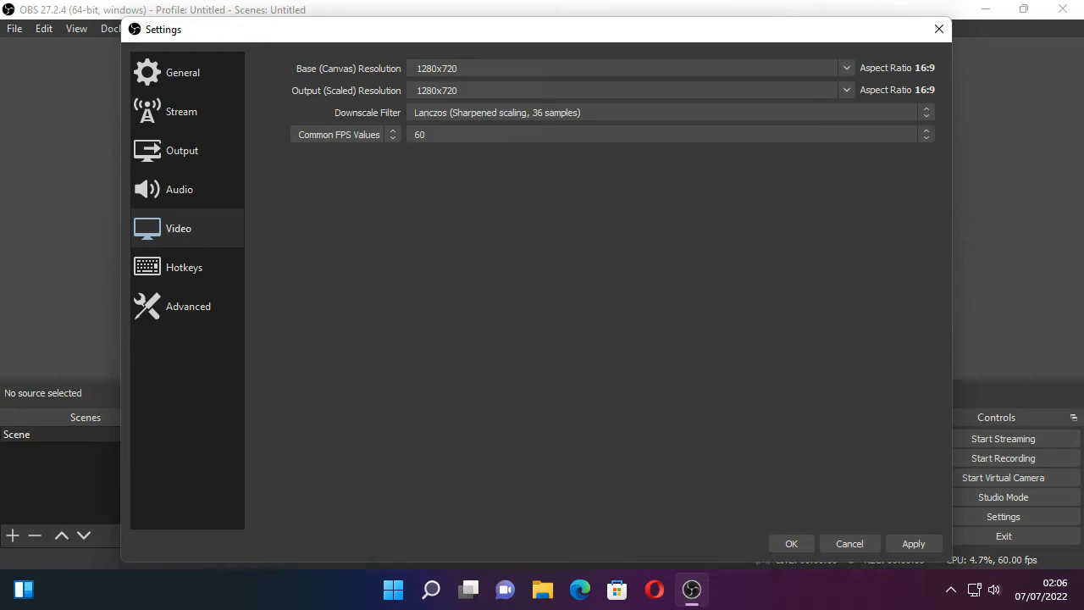
pyautogui.click(592, 135)
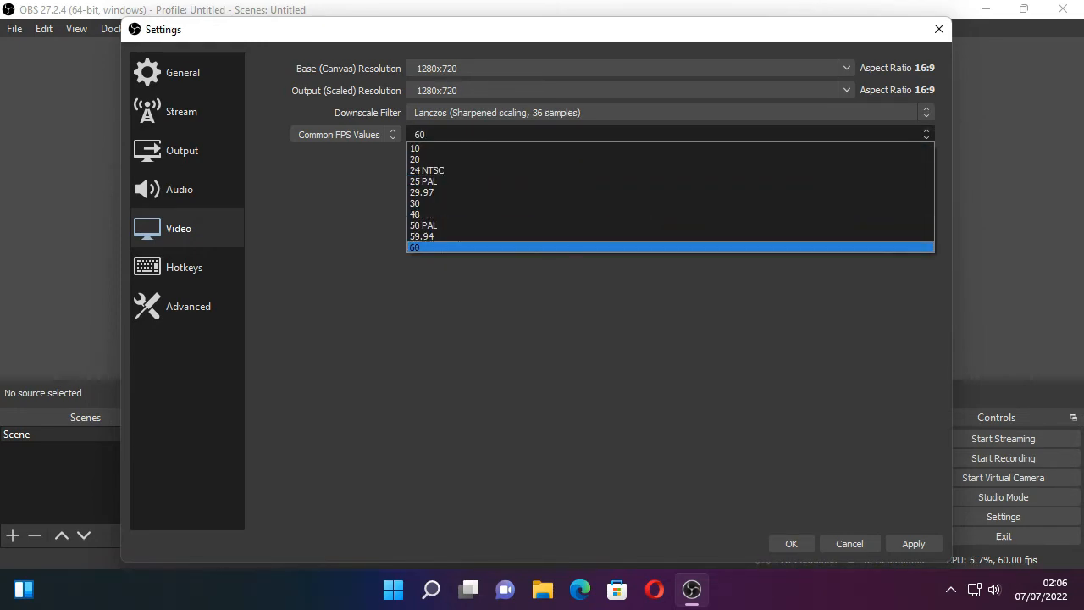
pyautogui.click(592, 247)
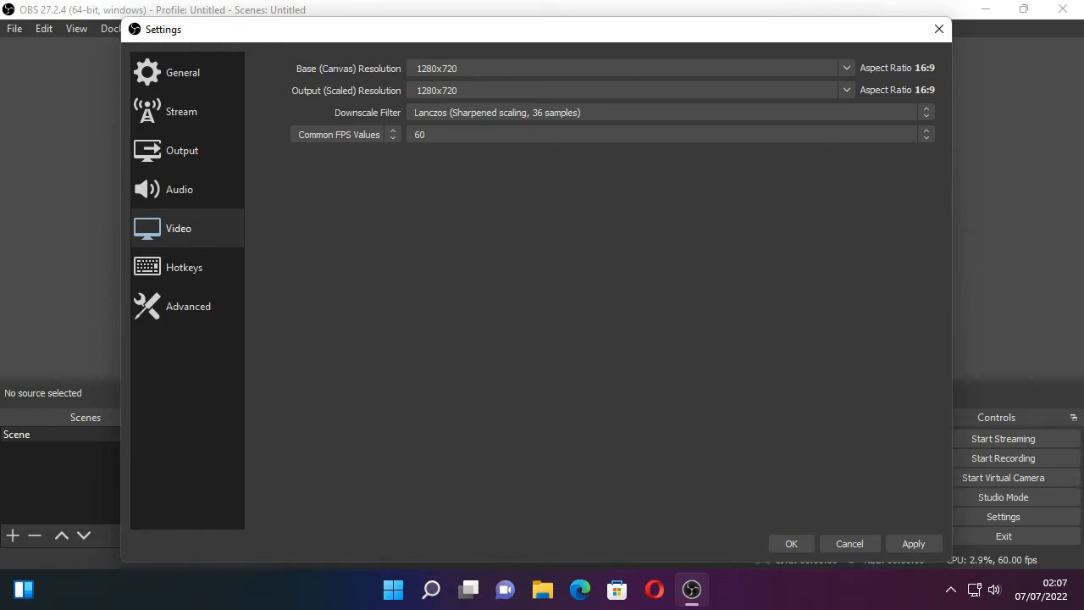
# - Assign recording hotkeys: A to start, B to stop, F1 to pause and F2 to unpause
pyautogui.click(184, 267)
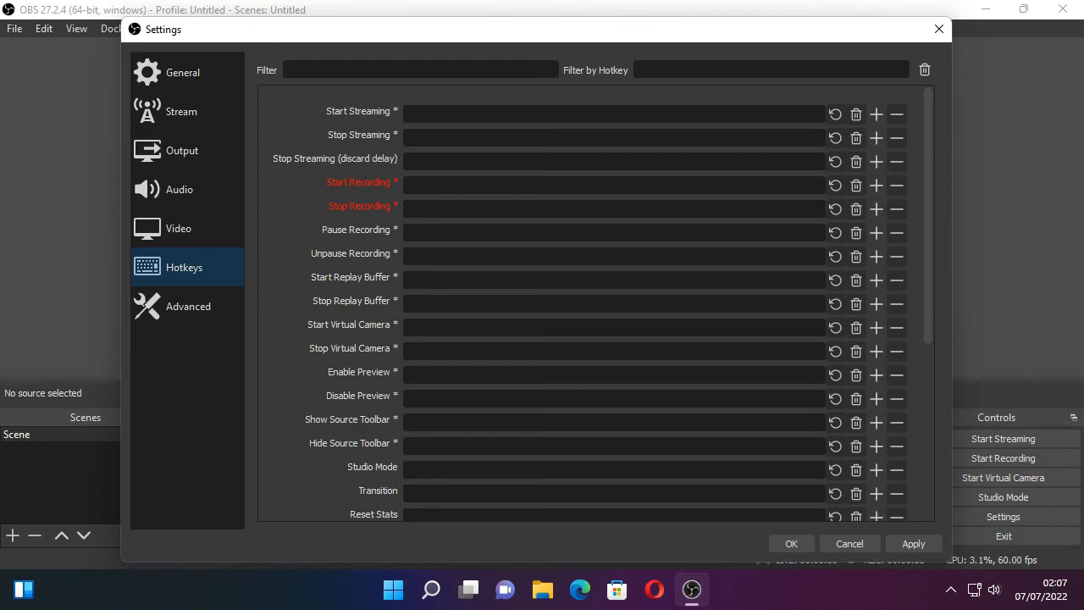
pyautogui.click(411, 184)
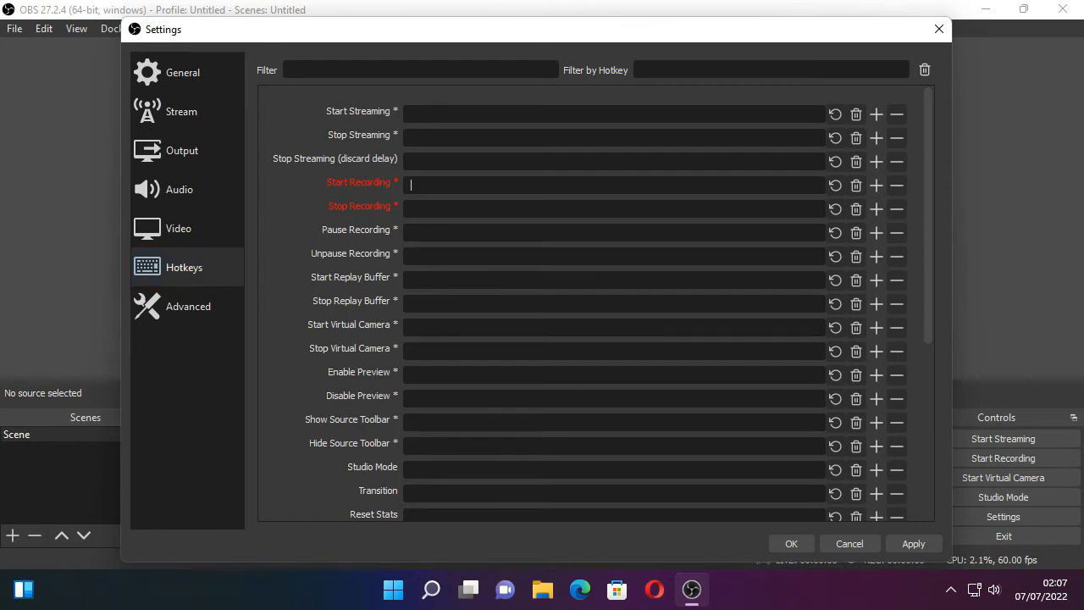
pyautogui.press('a')
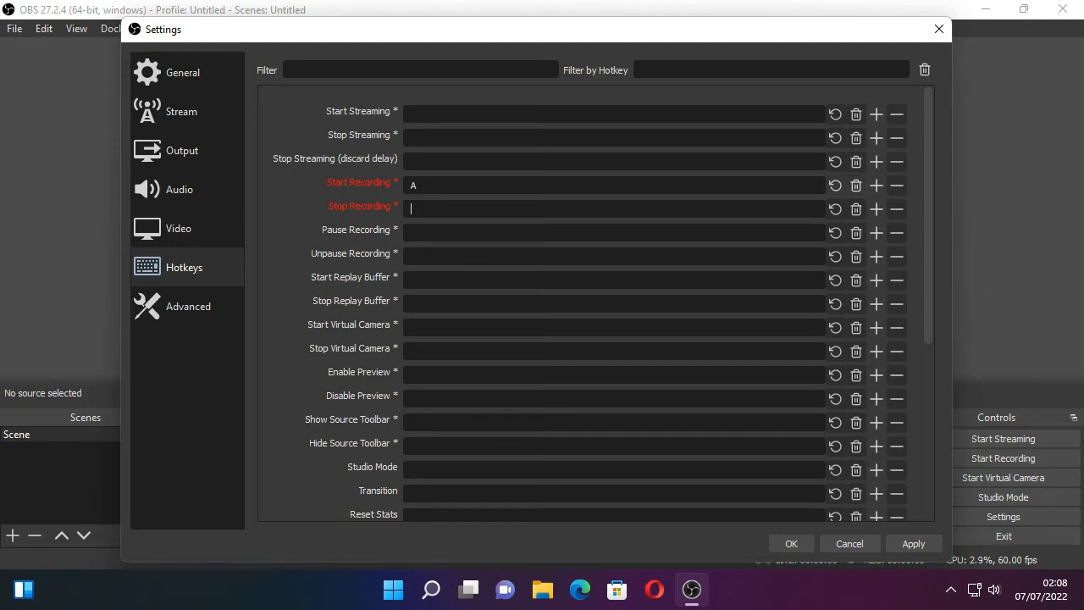
pyautogui.press('b')
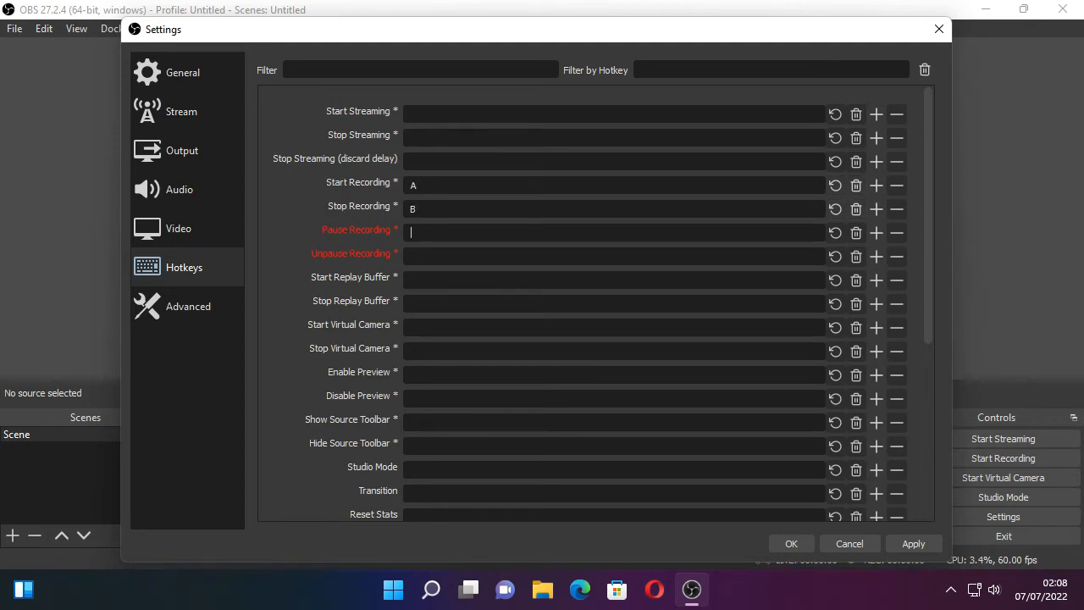
pyautogui.press('F1')
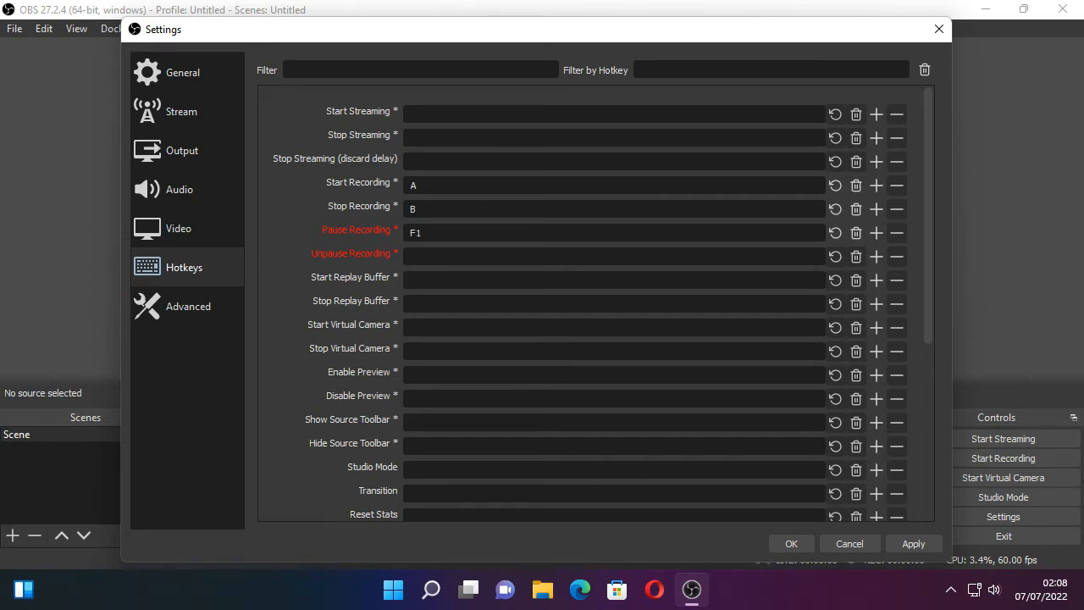
pyautogui.press('F2')
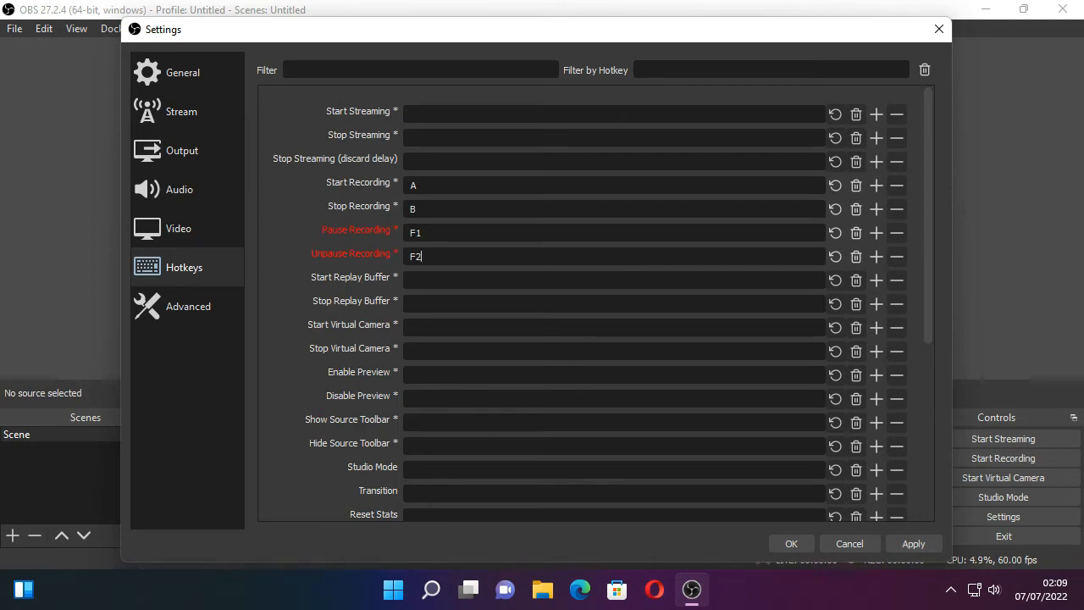
# - Set the process priority to Above Normal and the video renderer to Direct3D 11 in the advanced settings
pyautogui.click(188, 305)
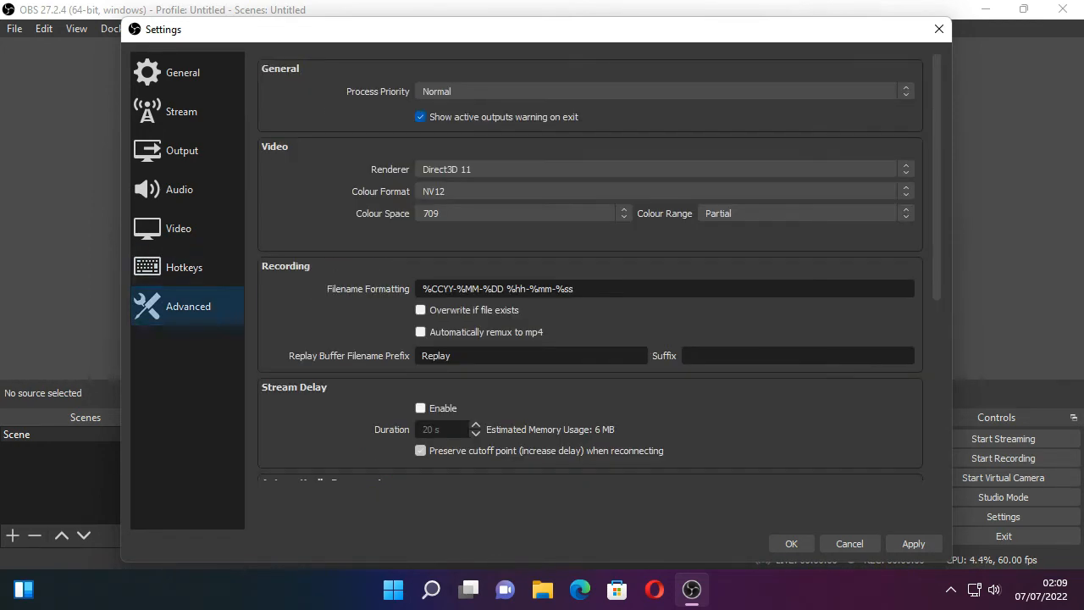
pyautogui.click(660, 92)
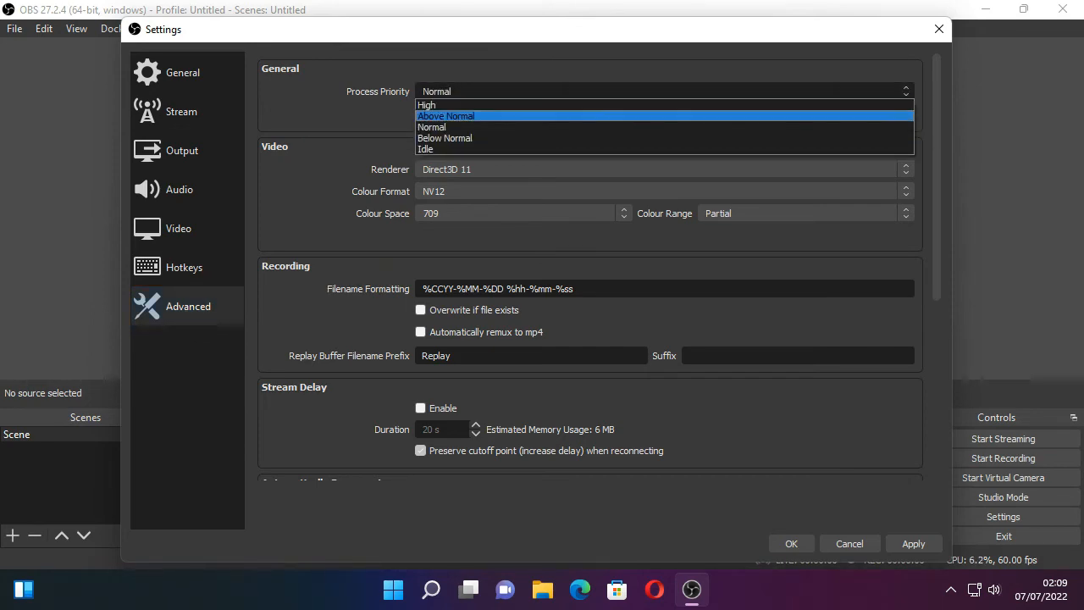
pyautogui.click(660, 116)
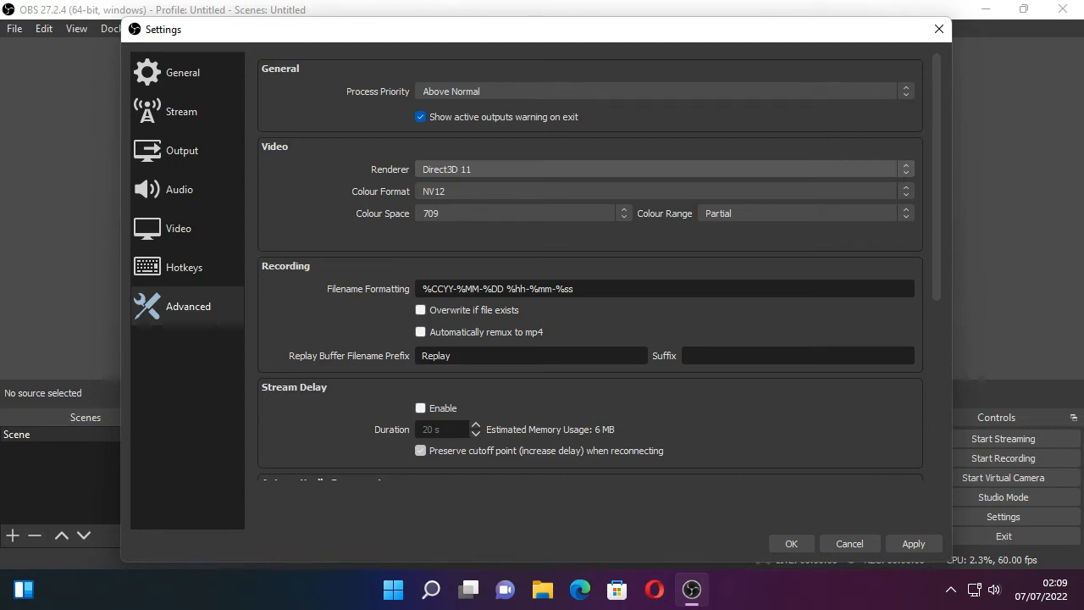
pyautogui.click(661, 168)
pyautogui.click(661, 183)
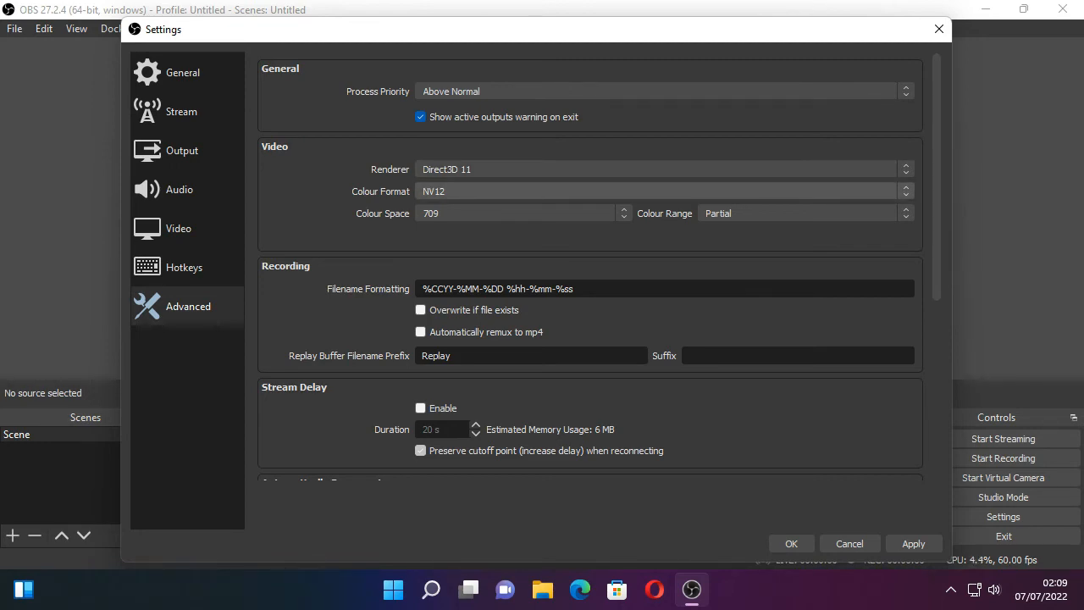
# - Set the advanced video colour format to NV12, colour space to 709 and colour range to Full
pyautogui.click(660, 192)
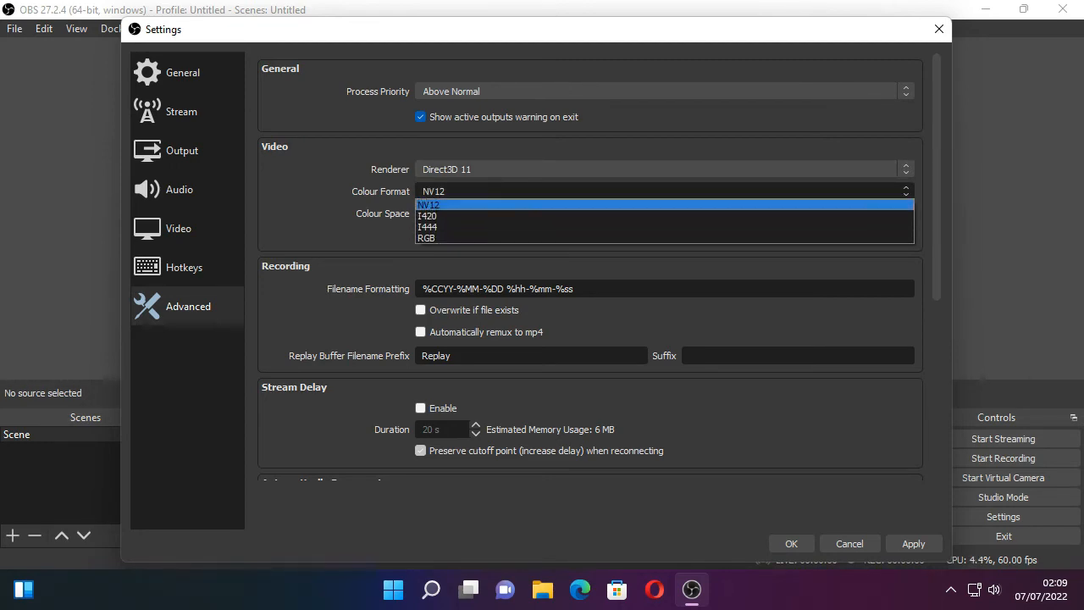
pyautogui.click(523, 206)
pyautogui.click(524, 214)
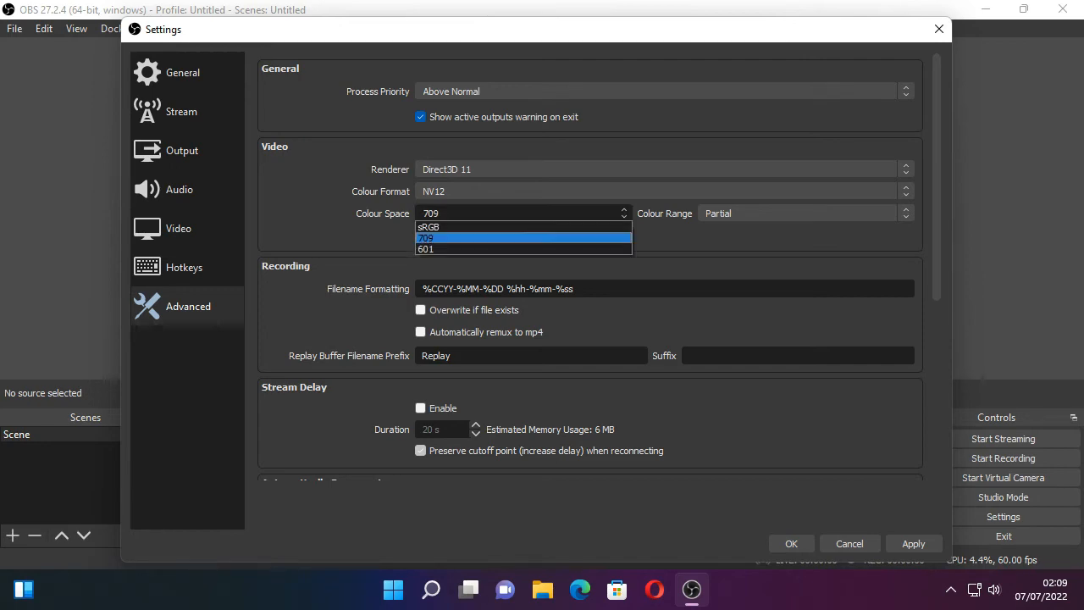
pyautogui.click(523, 225)
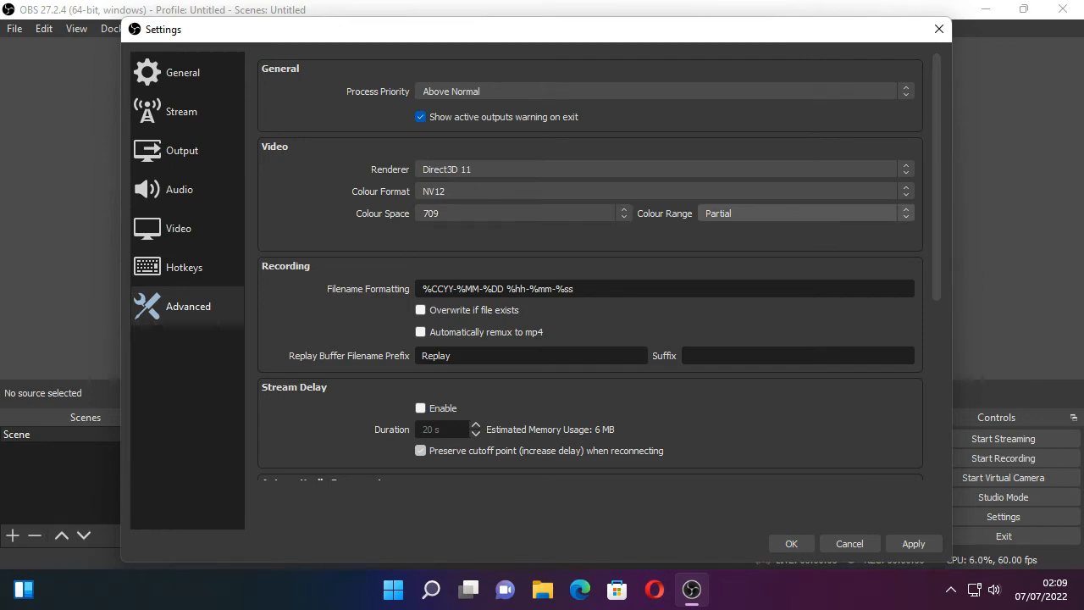
pyautogui.click(803, 214)
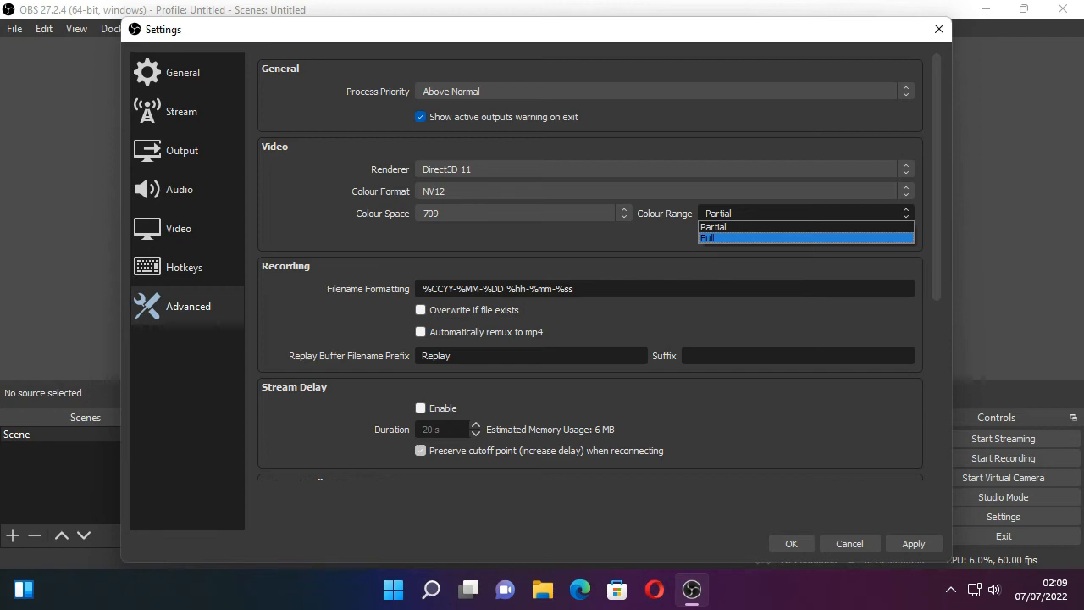
pyautogui.press('Return')
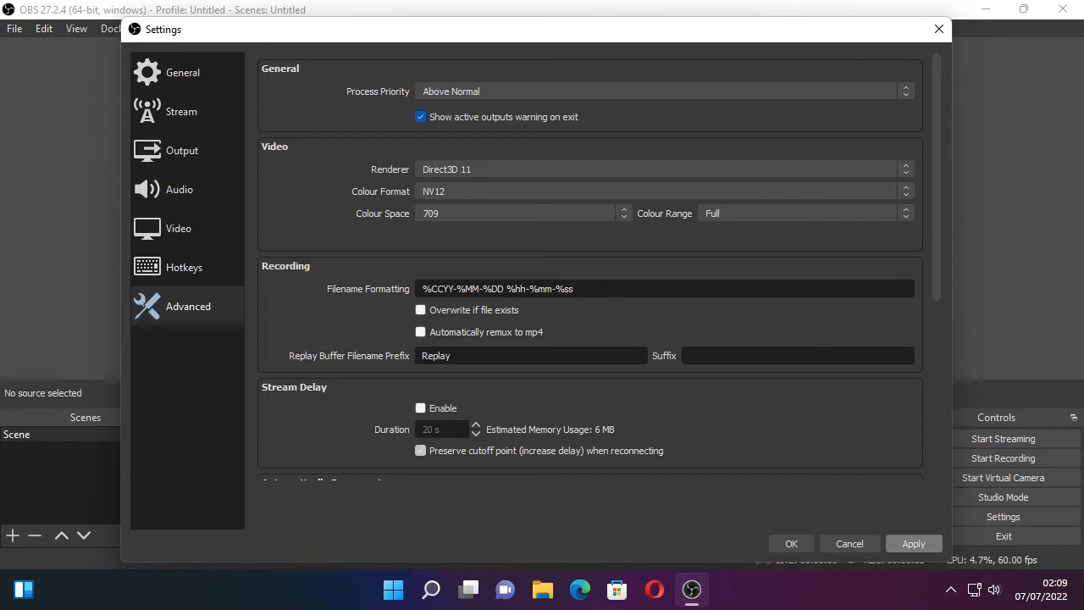
# - Apply the advanced settings, close the settings window and restart OBS Studio
pyautogui.click(913, 544)
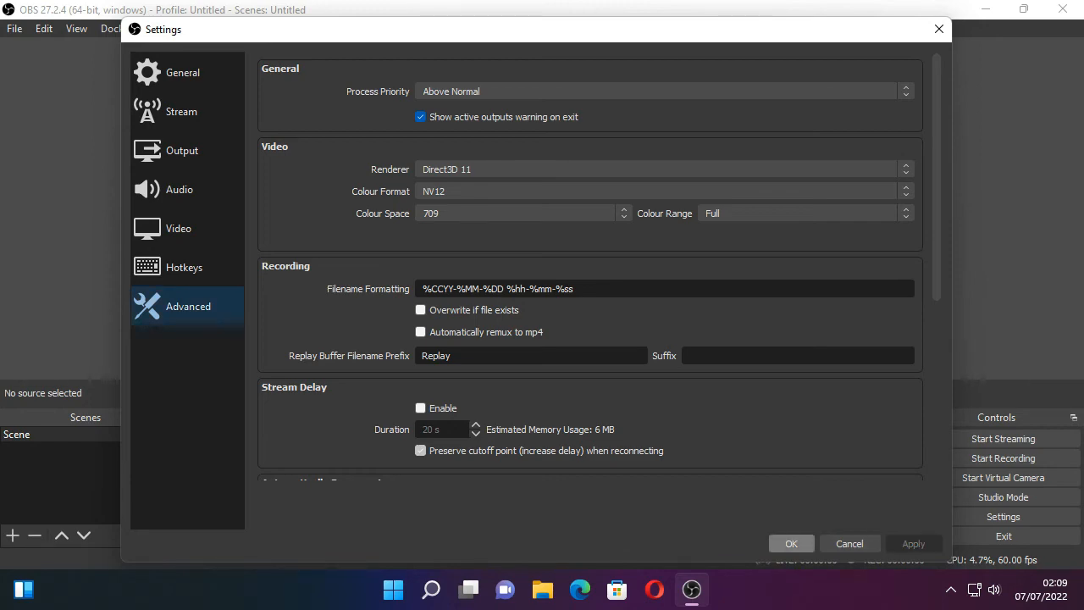
pyautogui.click(790, 544)
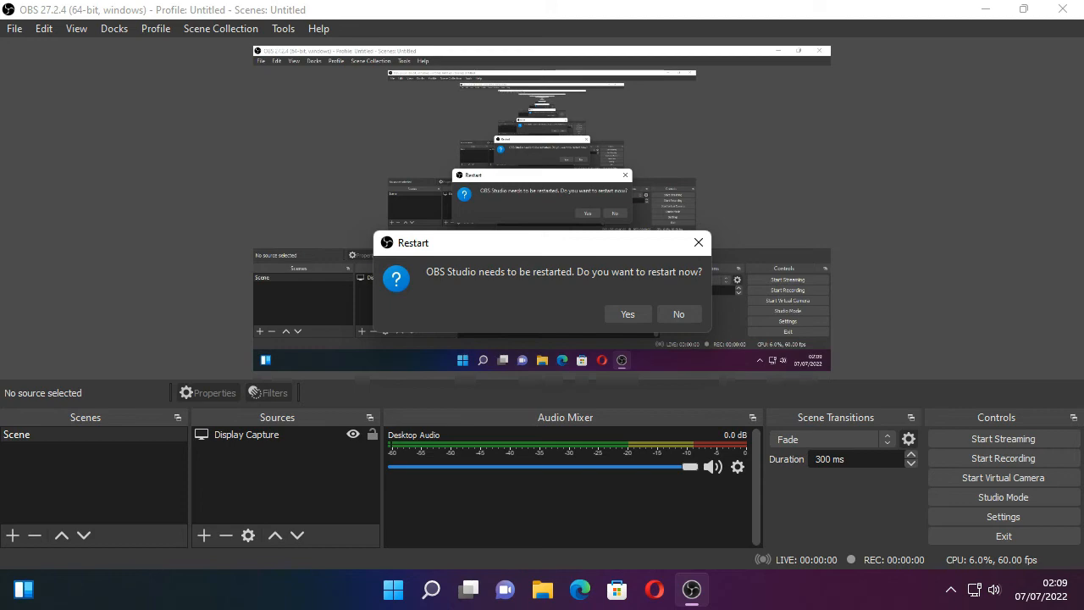
pyautogui.click(627, 314)
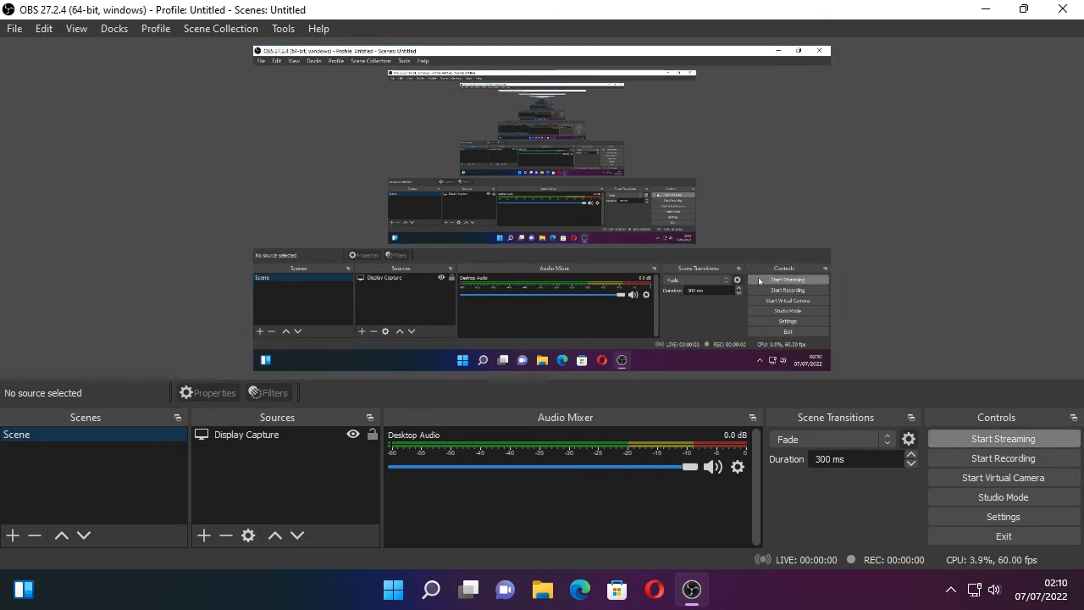
# - Record a test clip of the display for about 6 seconds, stop the recording and minimise OBS Studio
pyautogui.click(961, 458)
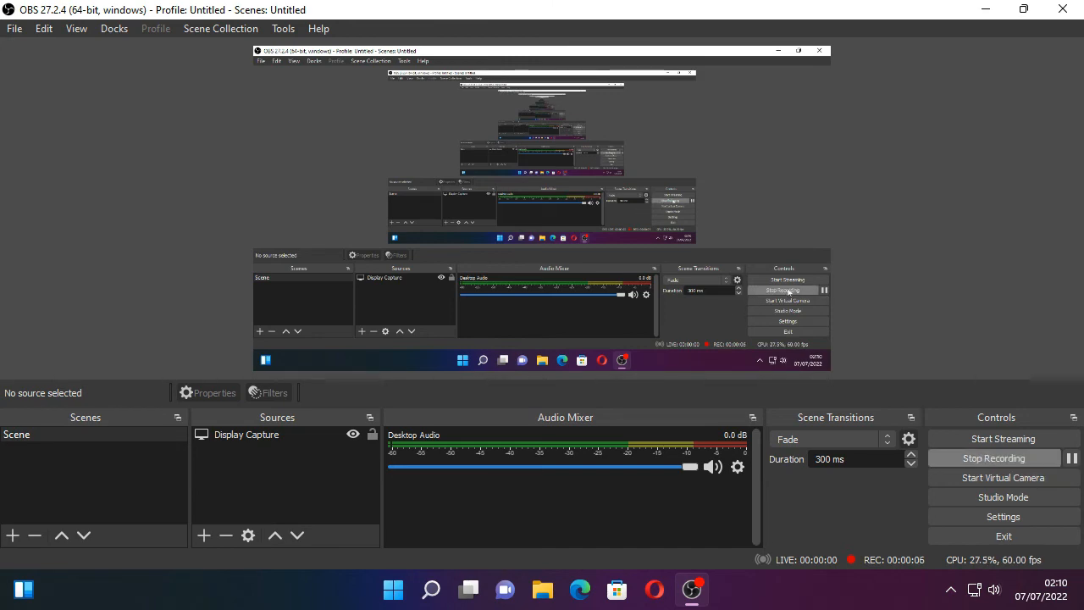
pyautogui.click(999, 458)
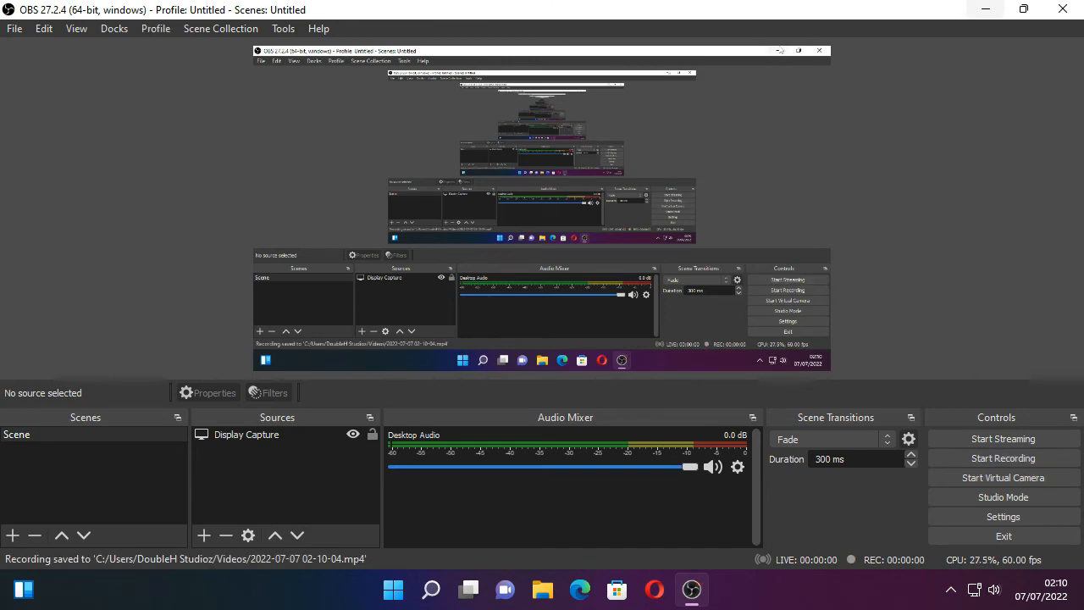
pyautogui.click(987, 9)
# - Switch to File Explorer at This PC, maximise its window and open the Videos folder
pyautogui.press('Return')
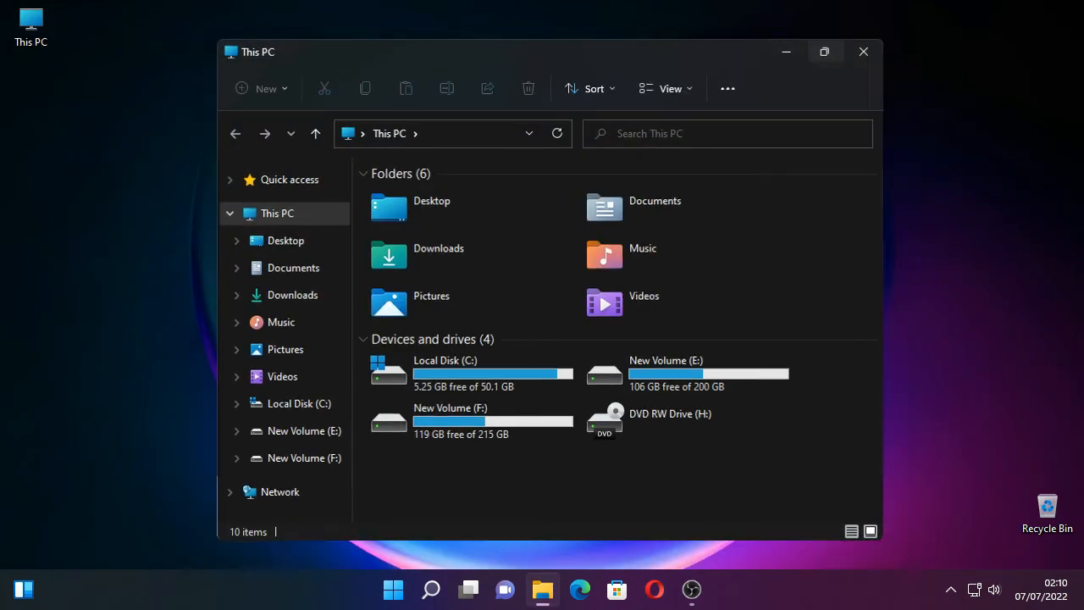
pyautogui.click(823, 51)
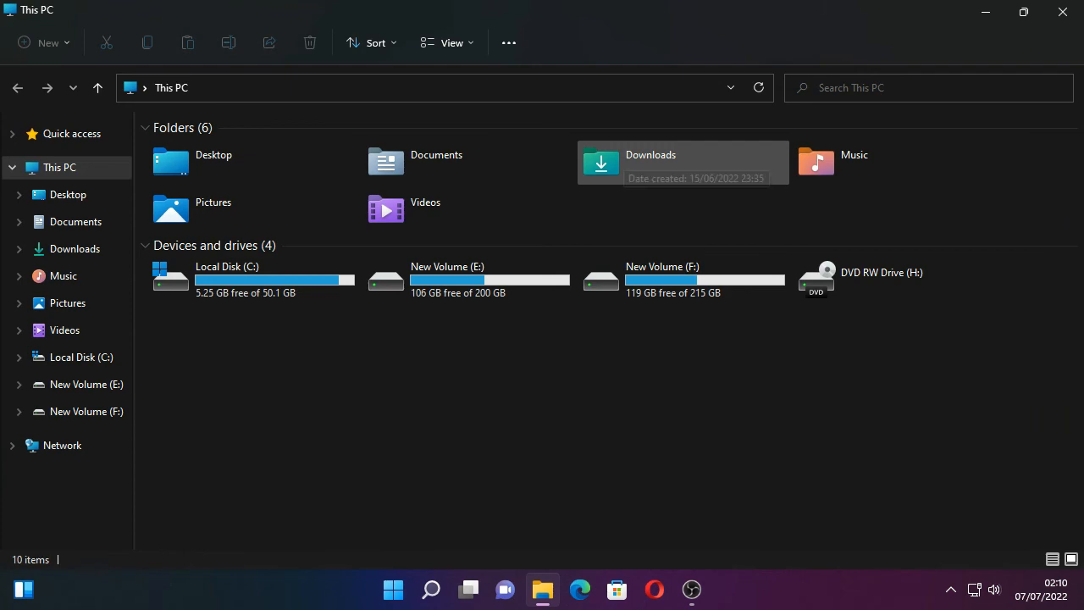
pyautogui.doubleClick(397, 209)
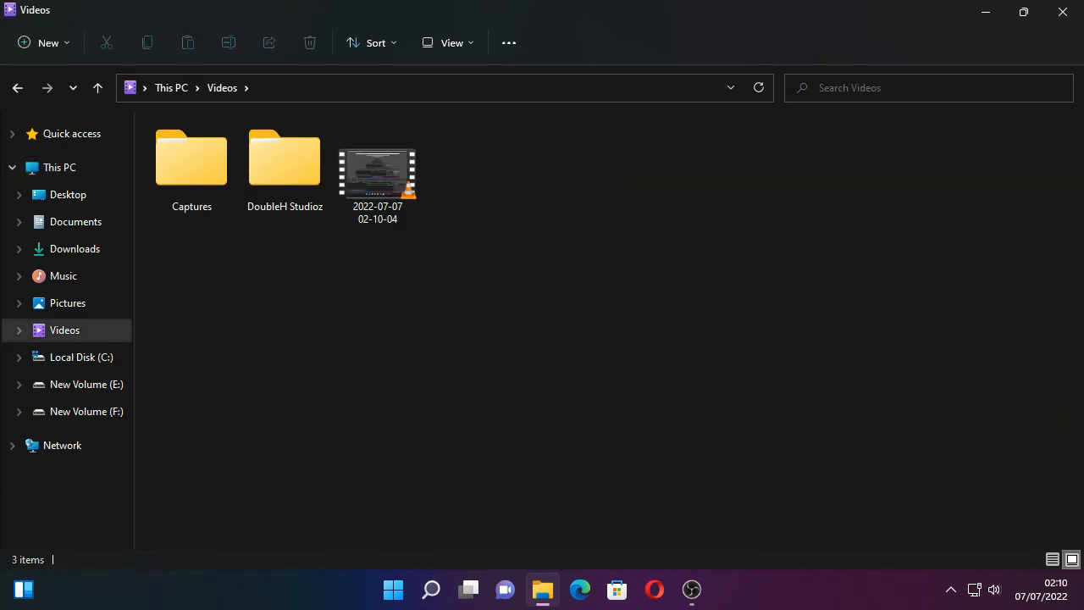
pyautogui.doubleClick(378, 173)
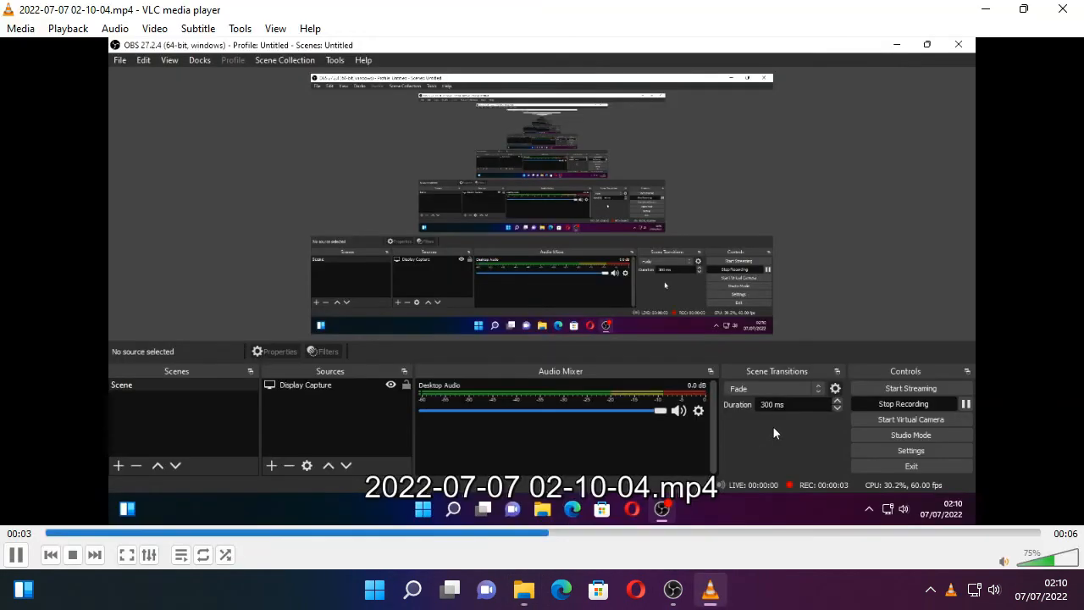
pyautogui.press('f')
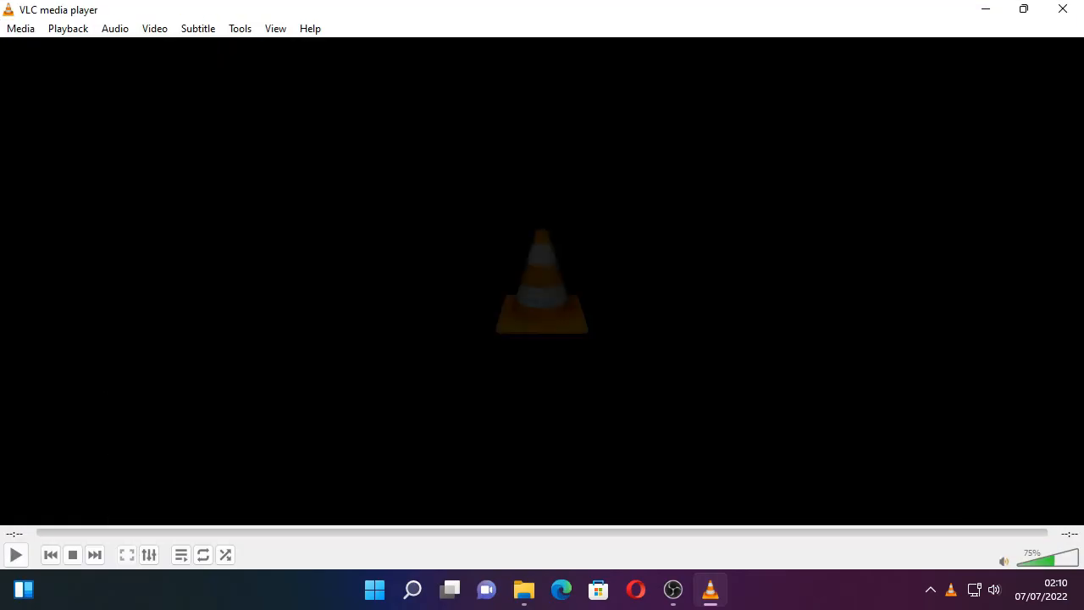
pyautogui.click(1063, 10)
pyautogui.click(1062, 9)
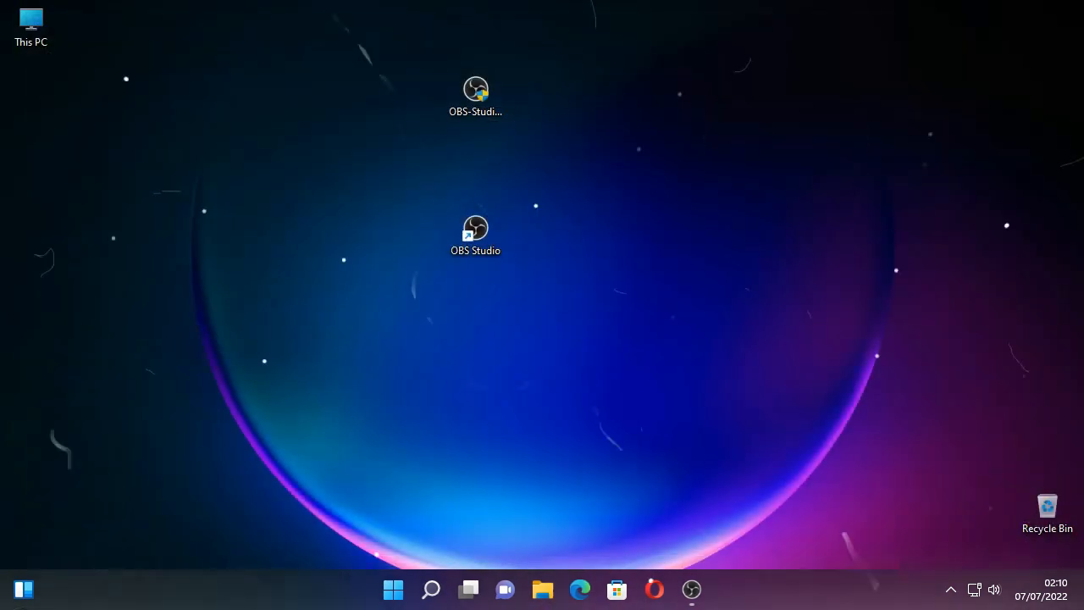